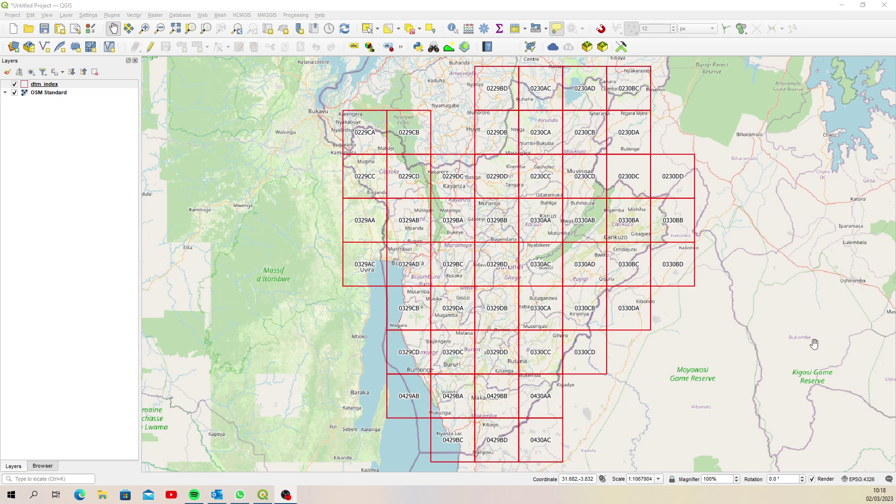
- Zoom in on the 0329AD–0330CA DTM tiles, bringing the scale to about 1:335435
left_click(117, 73)
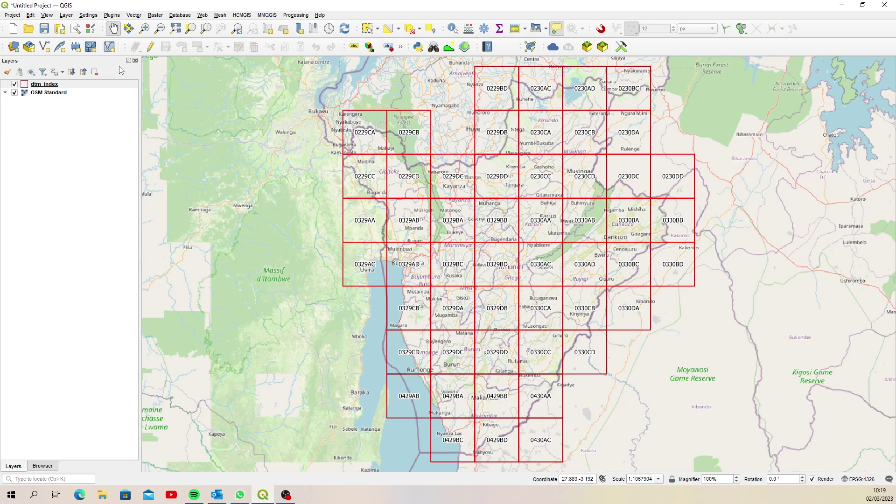
left_click(144, 29)
left_click_drag(369, 223, 511, 353)
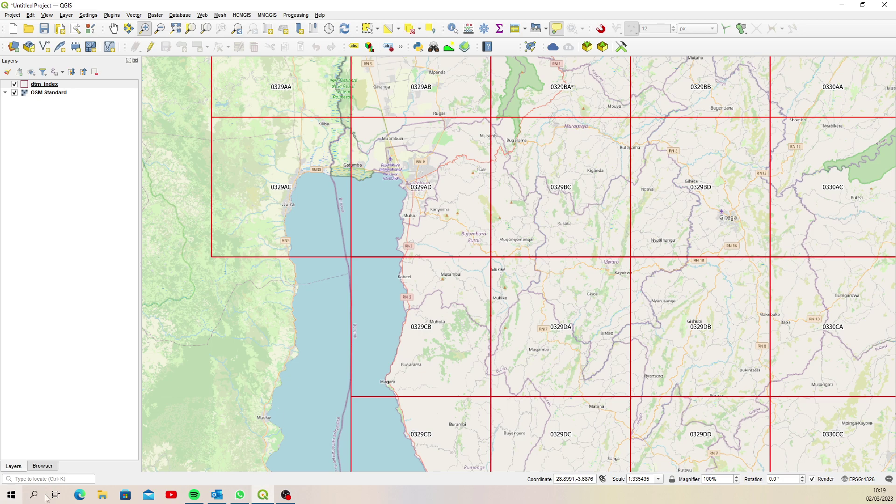
- Add 0329BC.tif from the Favorites DTM folder to the map and select its layer
left_click(47, 466)
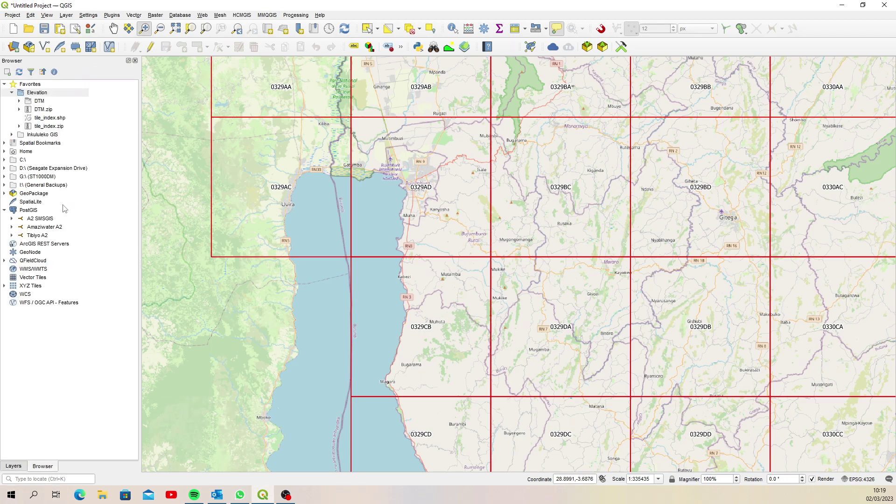
left_click(19, 101)
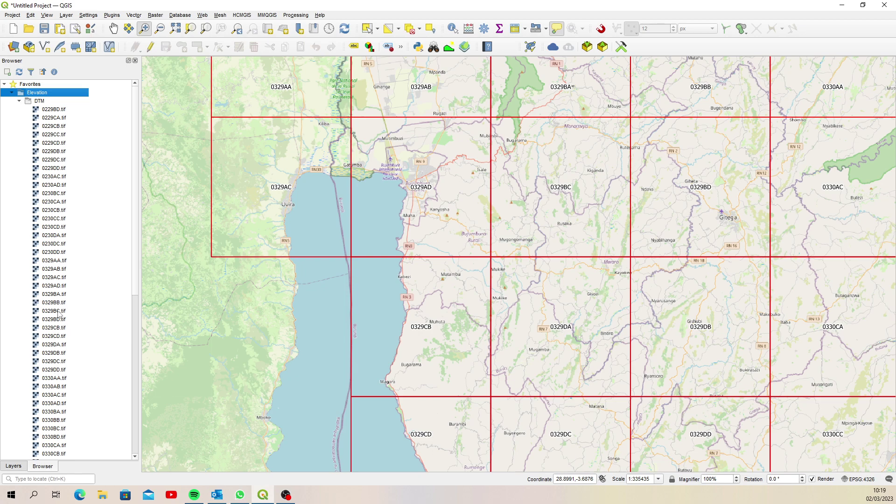
left_click_drag(58, 314, 362, 304)
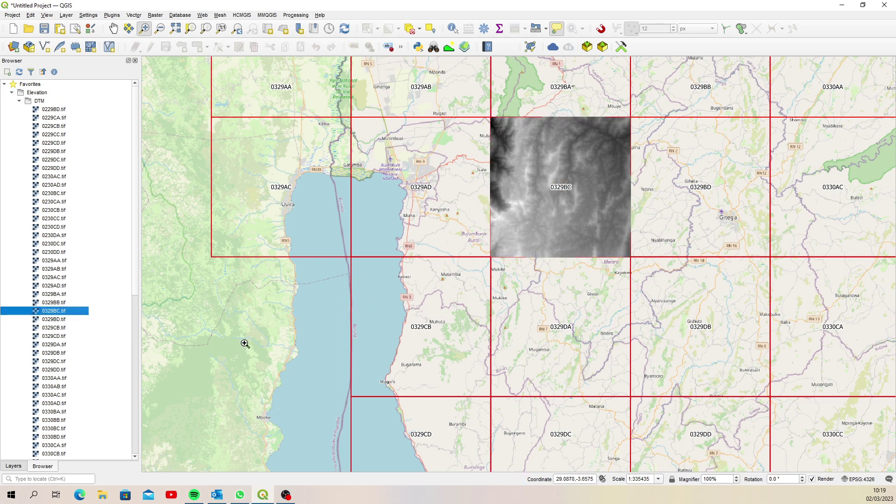
left_click(18, 467)
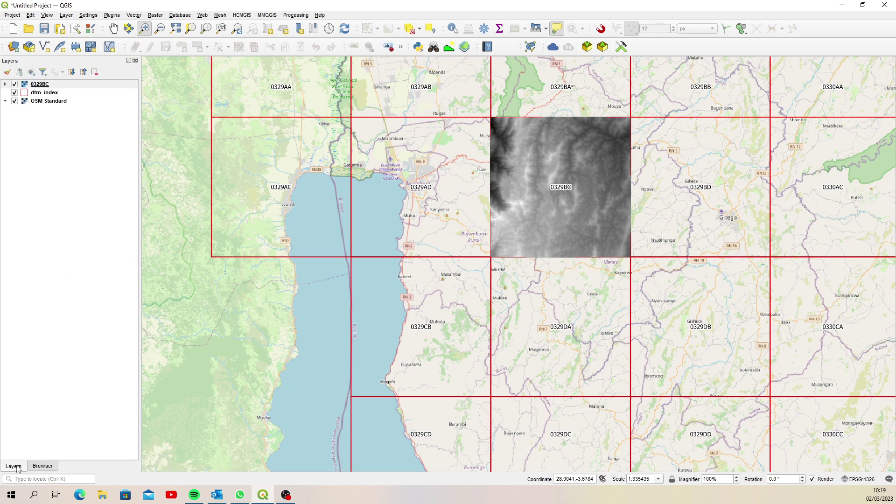
left_click(70, 86)
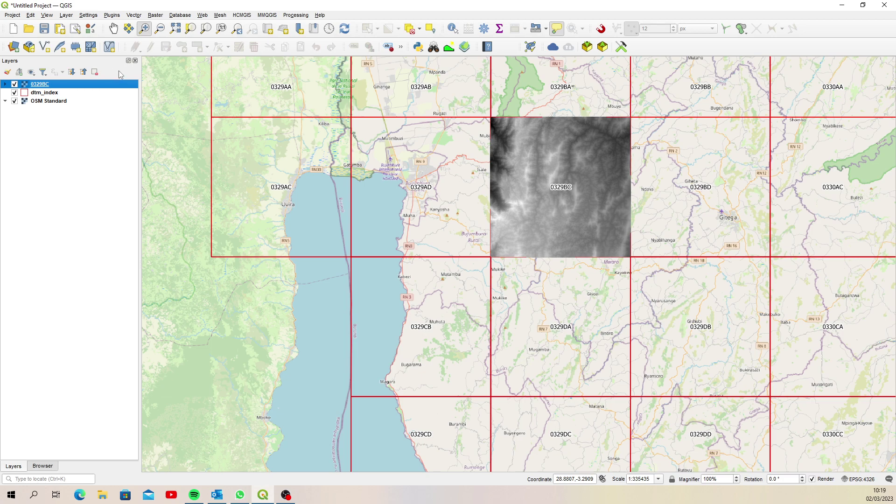
- Extract contours from 0329BC at a 10 m interval with an ELEV attribute
left_click(155, 15)
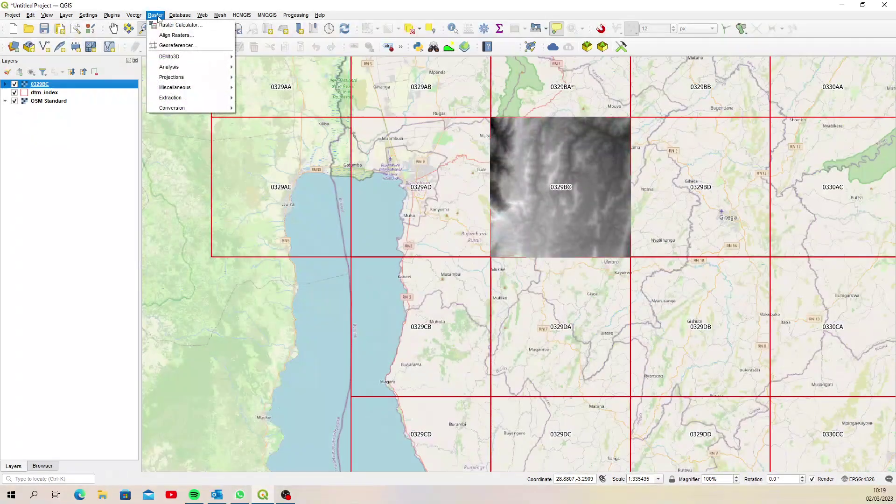
mouse_move(212, 98)
left_click(286, 117)
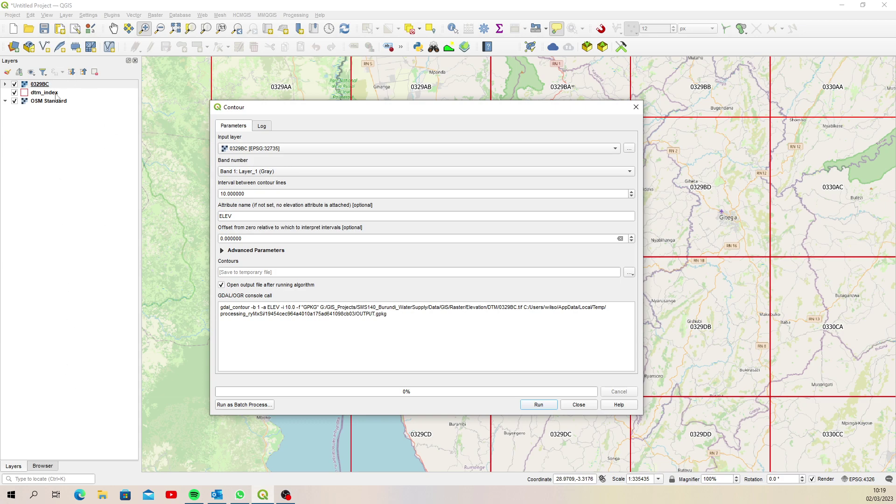
left_click(300, 150)
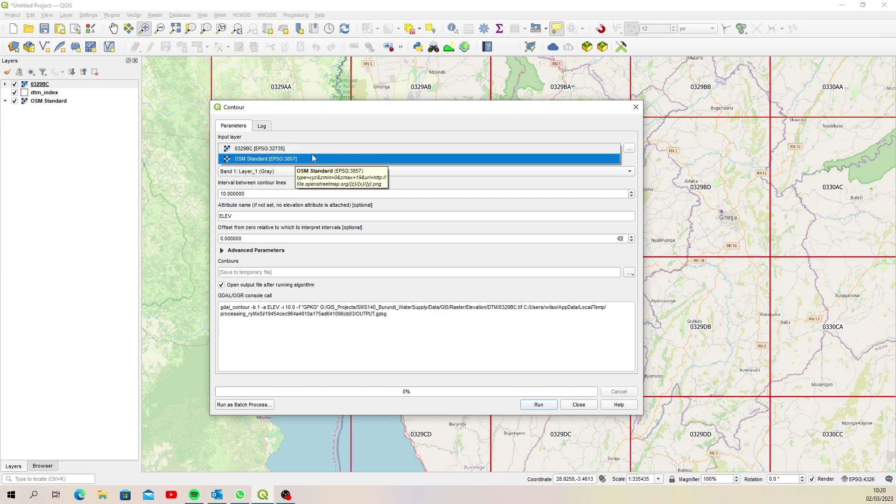
left_click(297, 149)
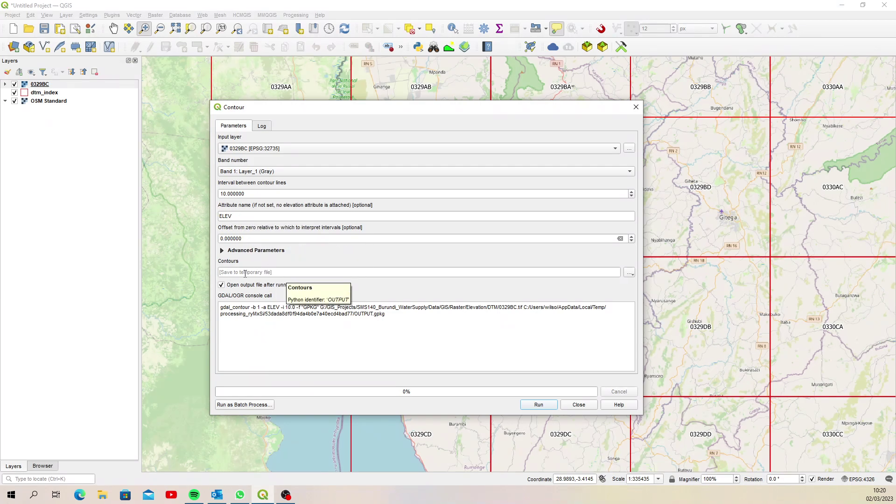
left_click(538, 405)
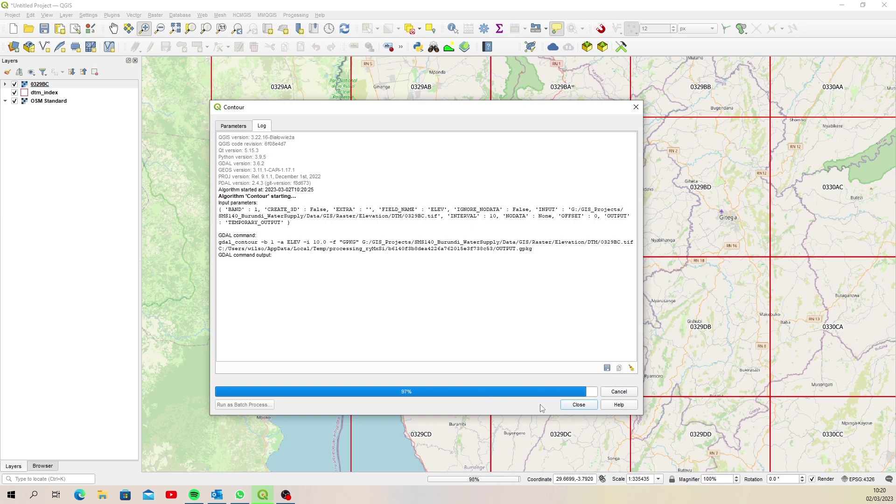
left_click(579, 405)
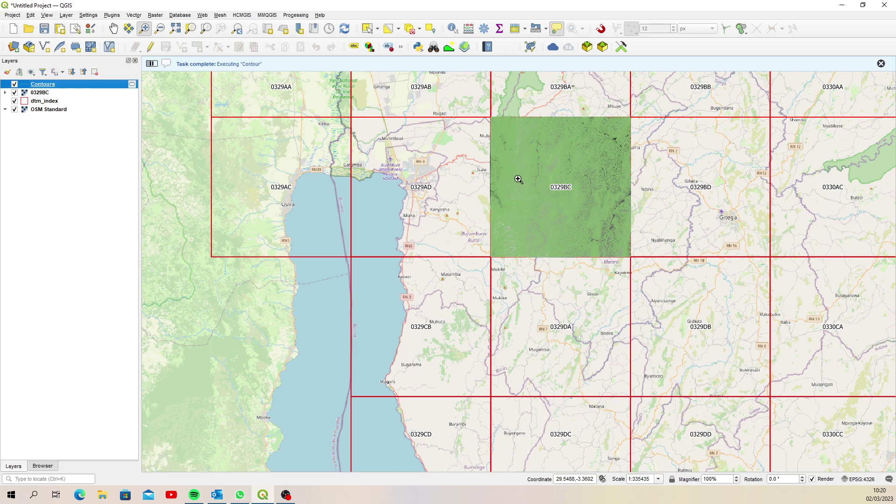
- Start saving the temporary Contours layer to a file in GeoPackage format
left_click_drag(517, 180, 603, 245)
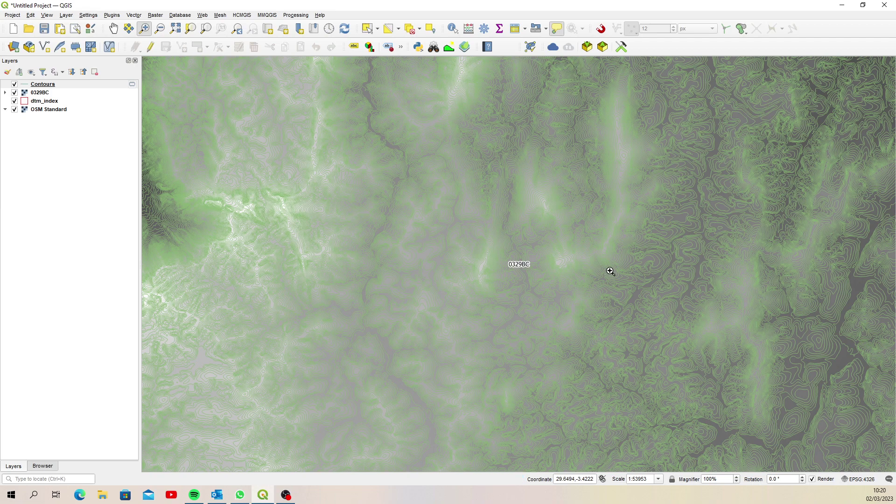
left_click(42, 87)
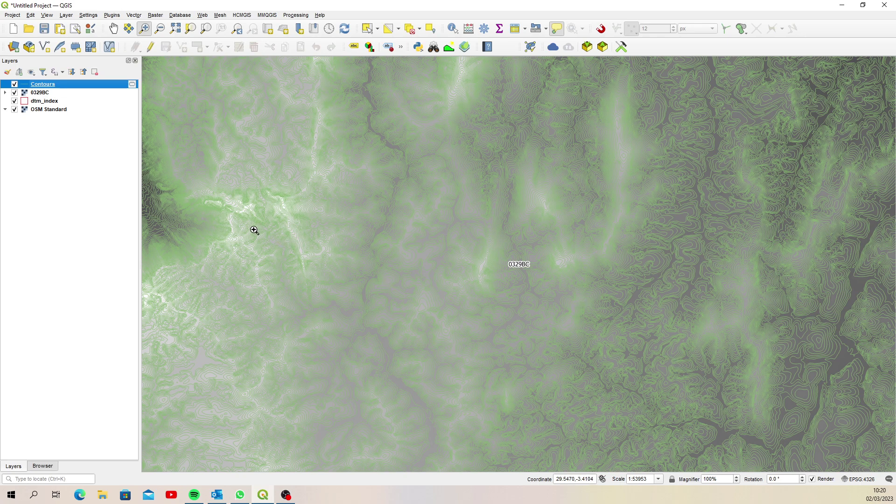
right_click(74, 84)
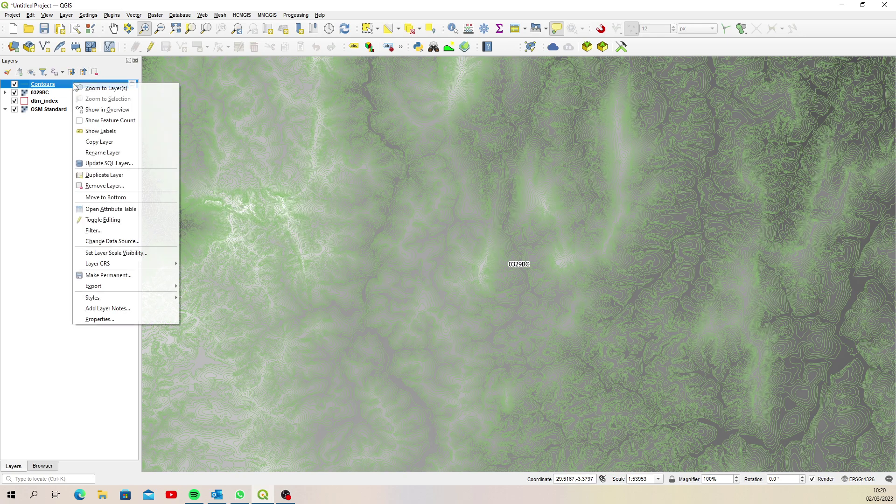
left_click(147, 275)
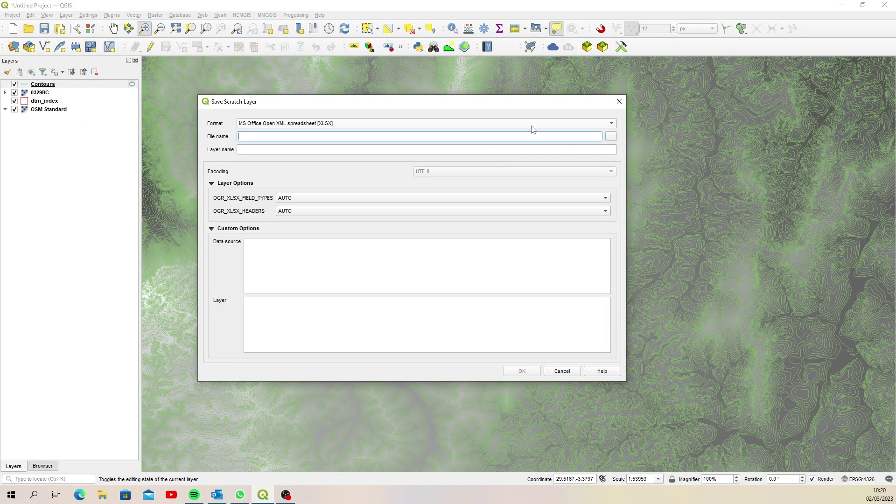
left_click(531, 124)
left_click(320, 8)
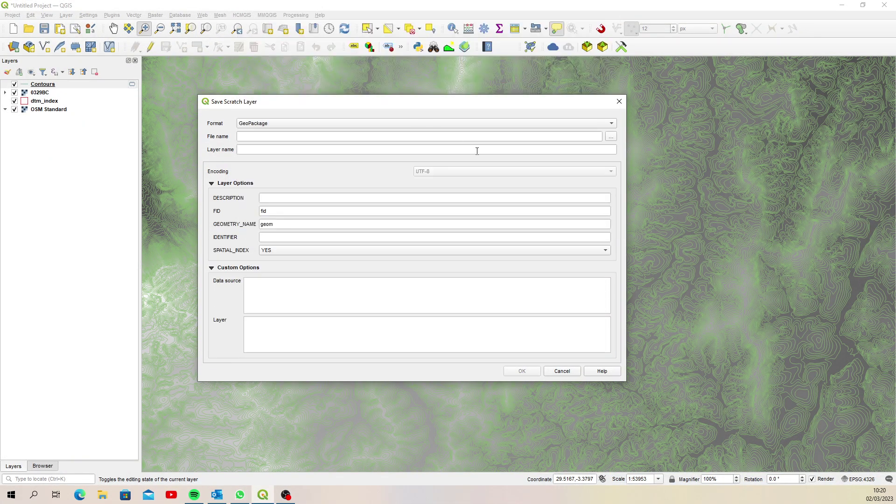
- Set the output file to contours10m.gpkg in the Projects\Engineering\Data\Spatial folder
left_click(610, 138)
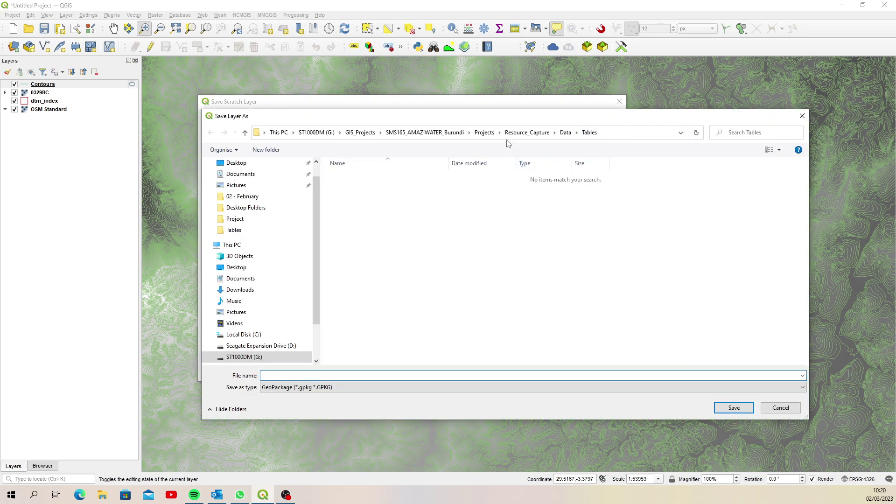
left_click(411, 133)
left_click(352, 179)
double_click(352, 184)
double_click(367, 313)
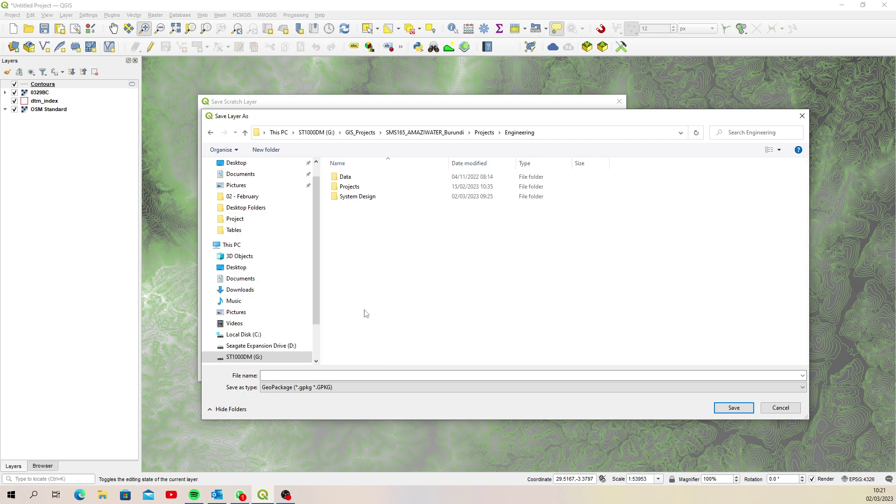
double_click(353, 178)
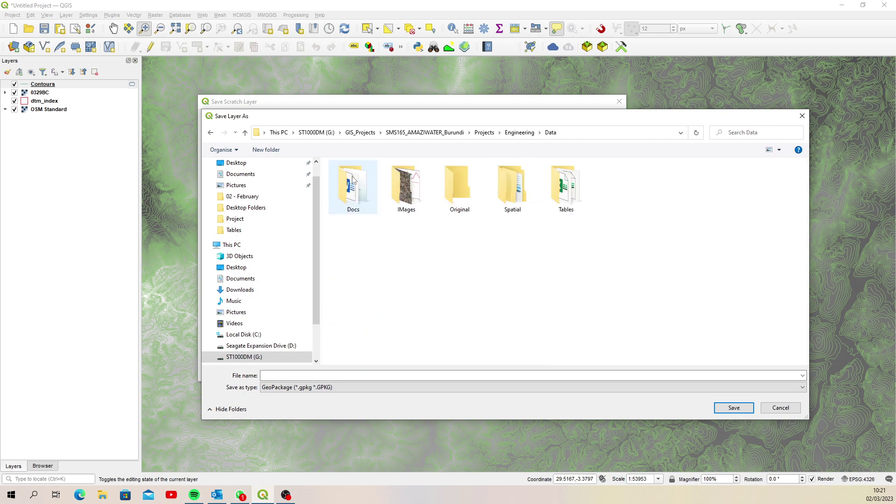
double_click(512, 196)
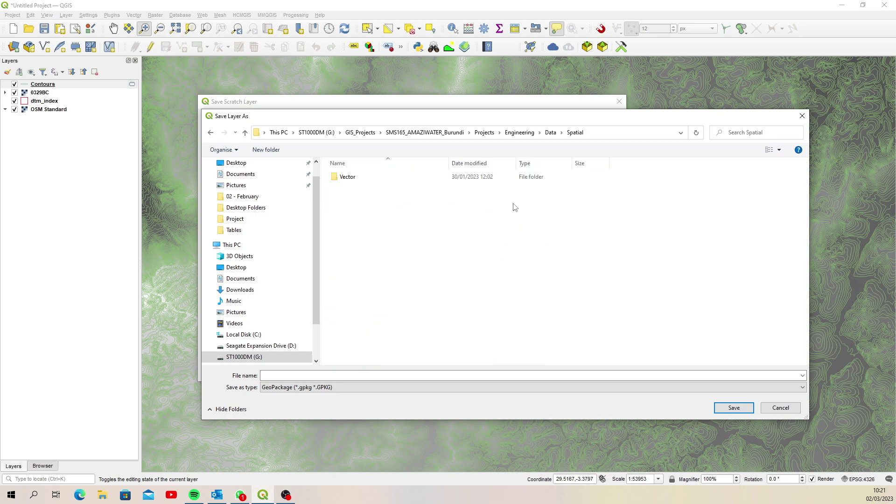
left_click(298, 376)
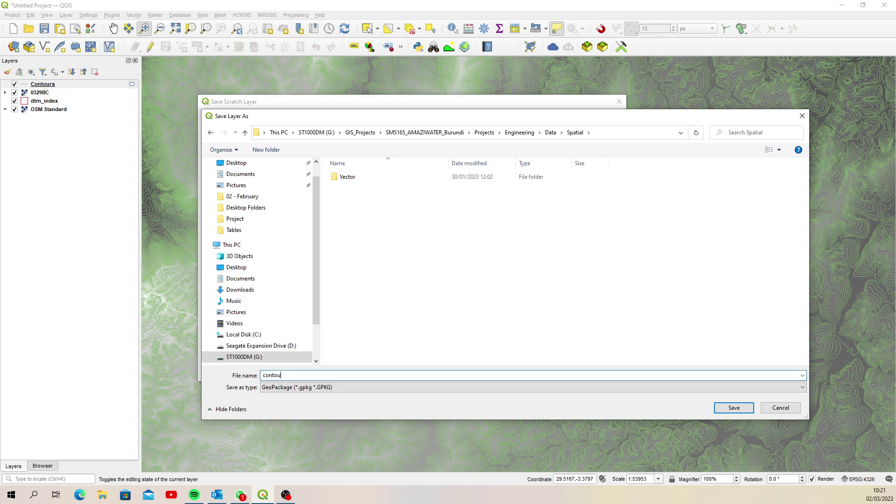
type("contours")
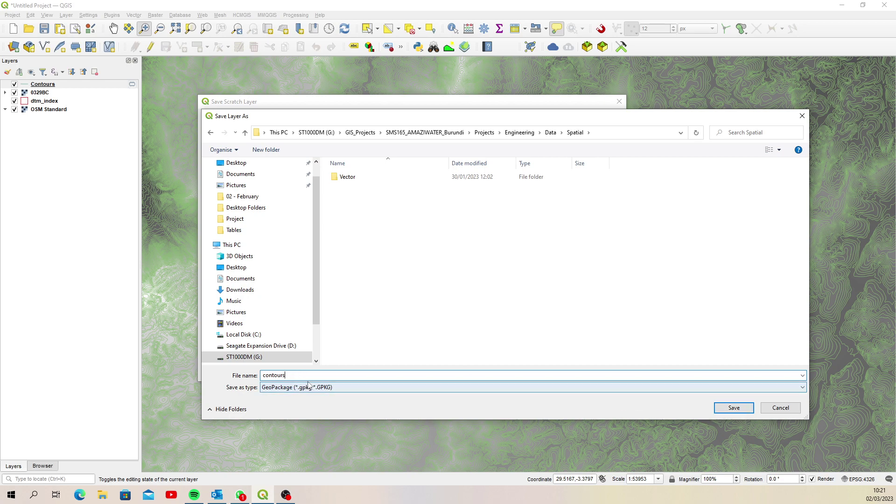
type("10m")
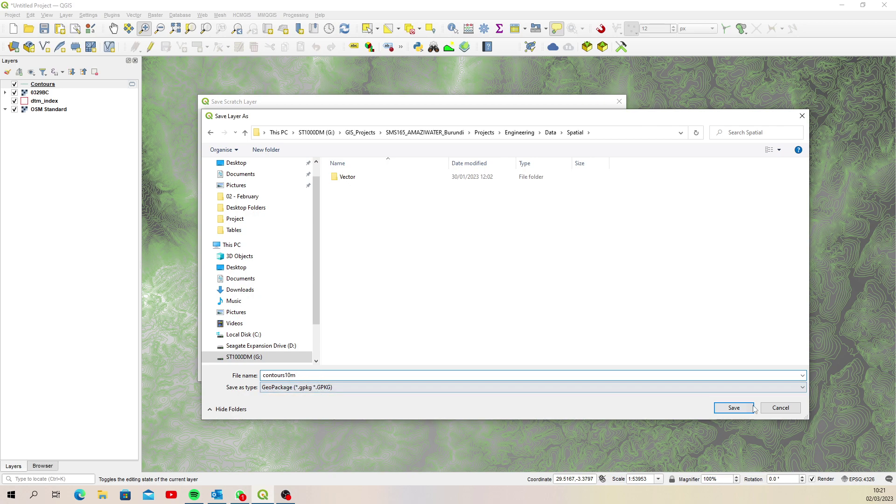
left_click(736, 408)
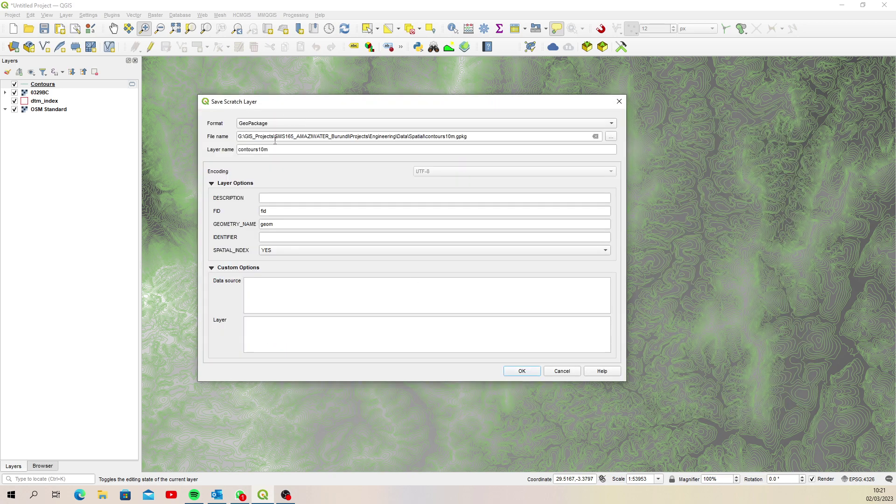
- Name the layer 0329BC and save it into the GeoPackage
key("Tab")
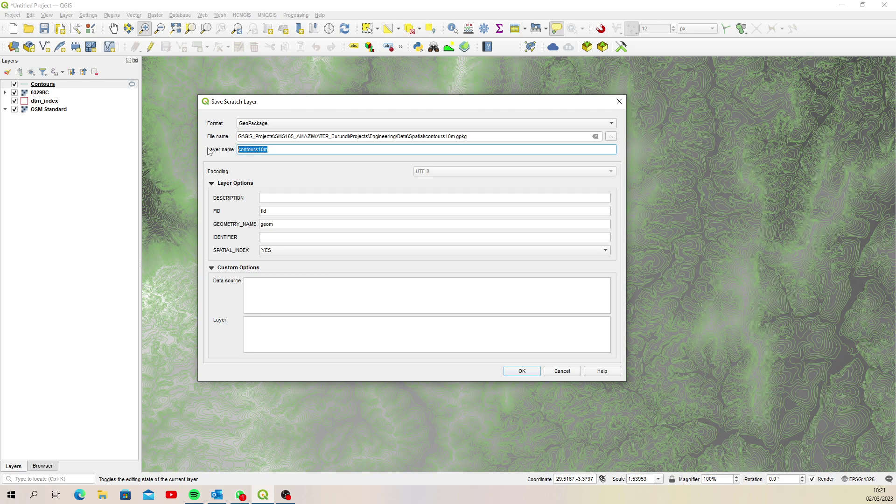
type("0329BC")
left_click(522, 372)
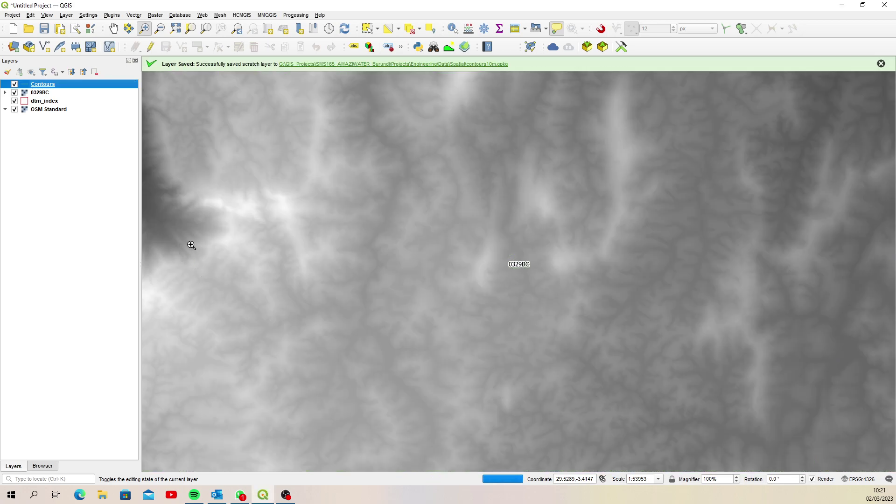
right_click(63, 87)
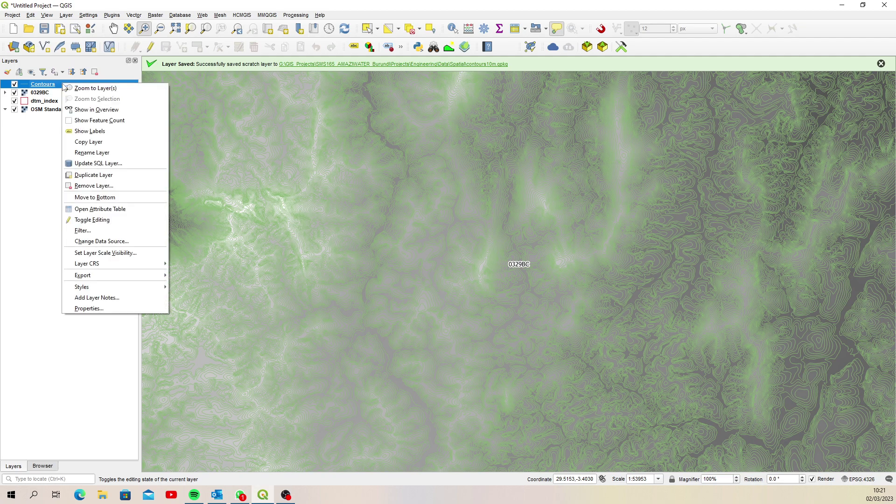
left_click(117, 206)
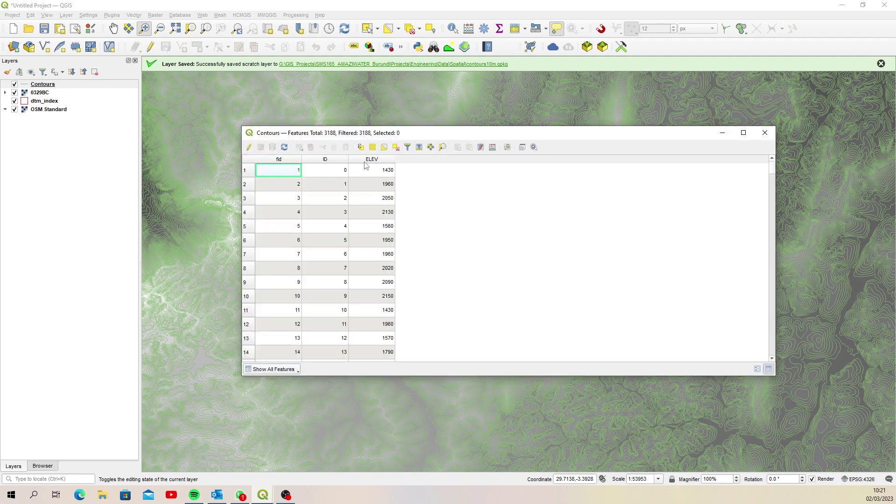
left_click(765, 133)
- Turn on single labels for the Contours layer using the ELEV field
left_click(7, 71)
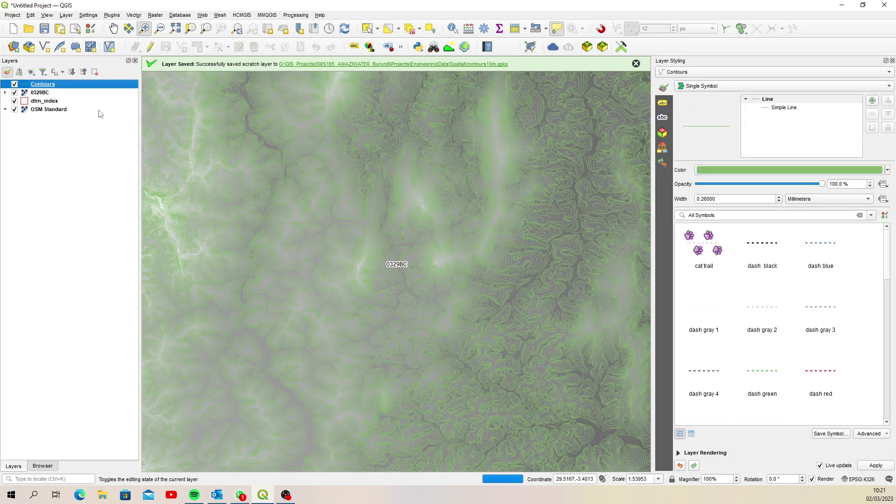
left_click(663, 103)
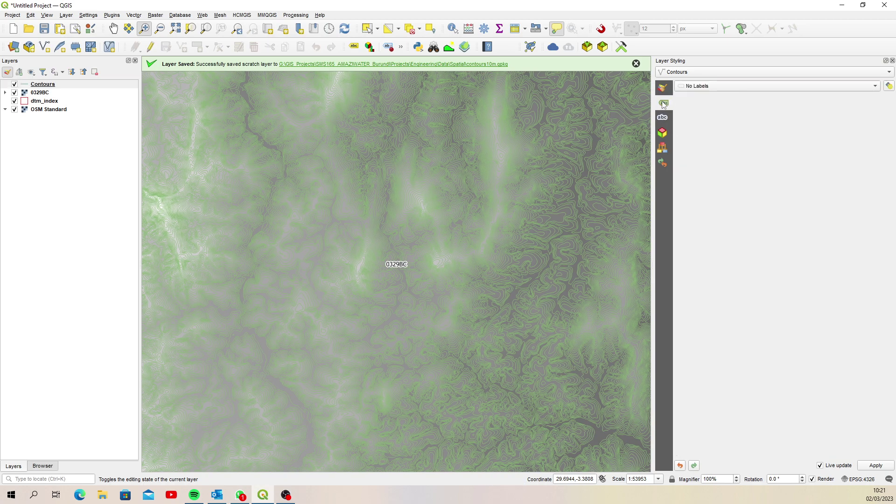
left_click(730, 87)
left_click(730, 87)
left_click(777, 87)
left_click(700, 96)
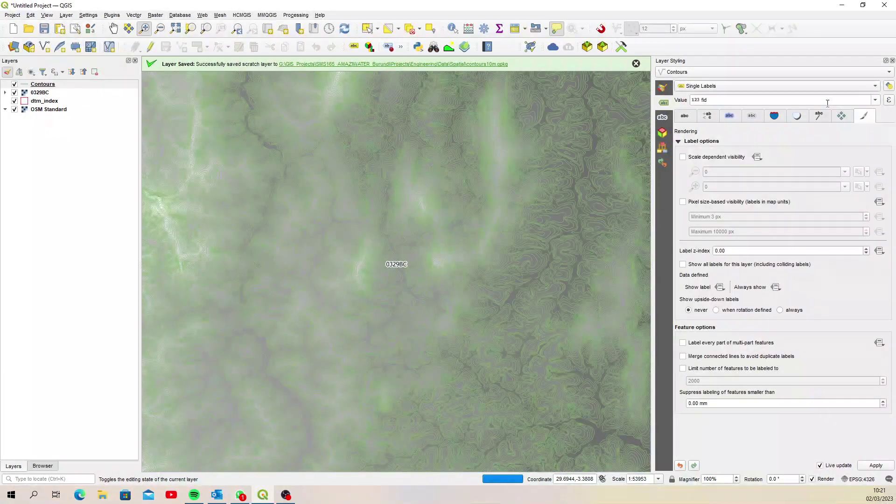
left_click(746, 99)
left_click(716, 135)
- Give the contour labels a 0.7 buffer halo and clear the old font size
left_click(731, 117)
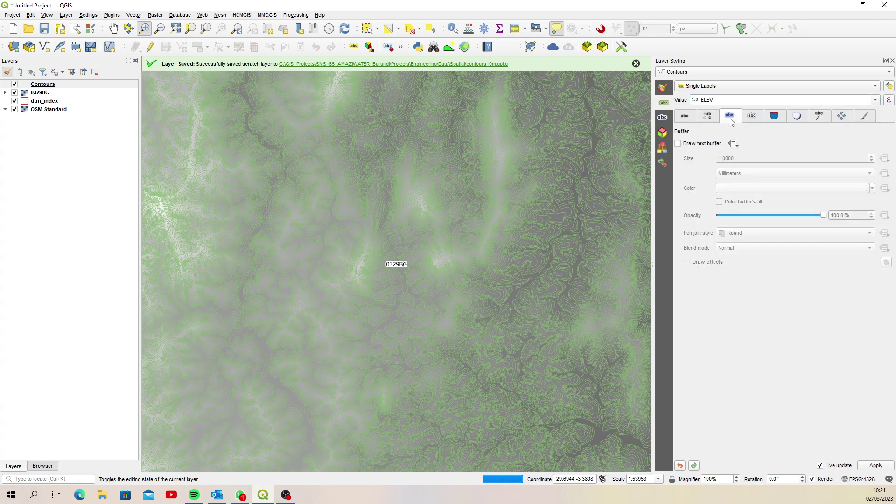
left_click(678, 144)
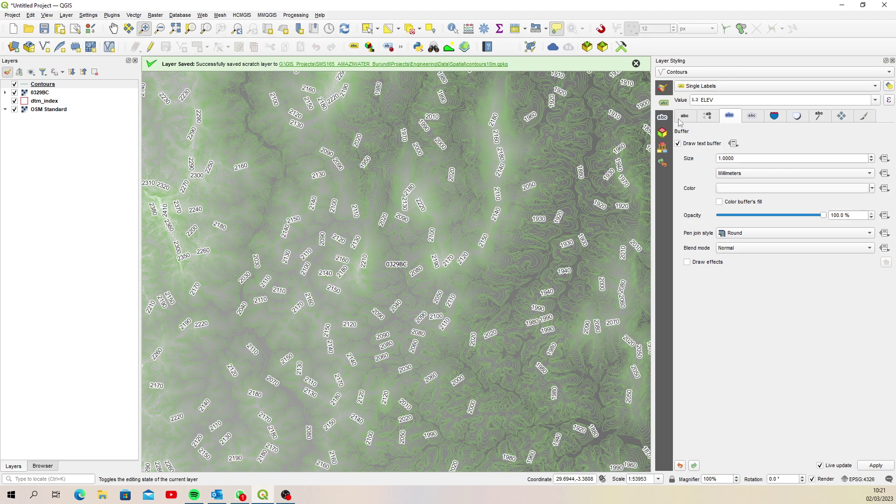
left_click(682, 119)
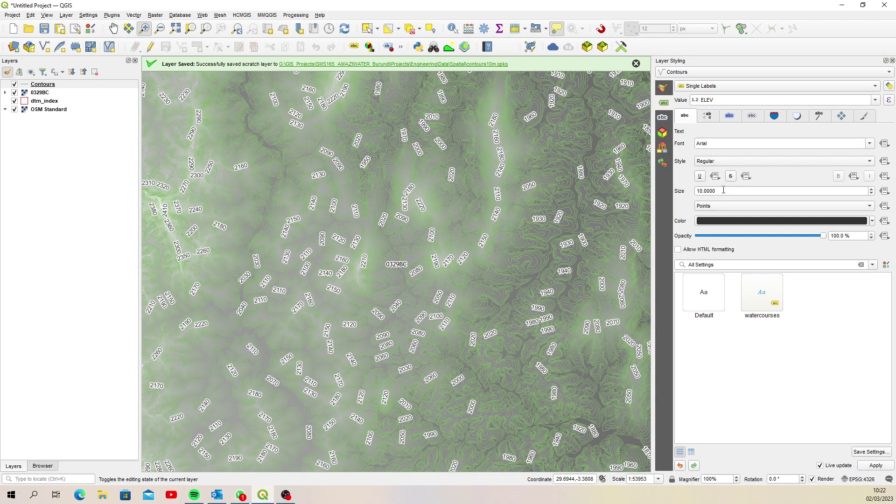
left_click_drag(724, 190, 671, 191)
key("BackSpace")
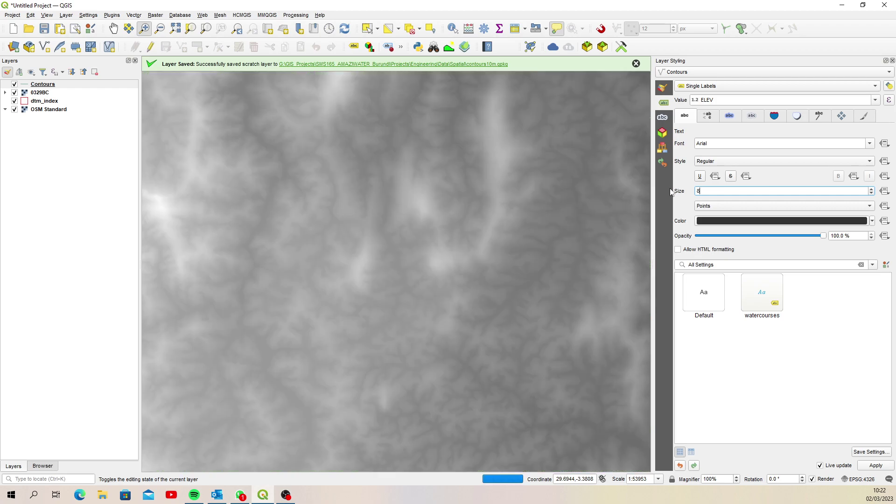
left_click(730, 117)
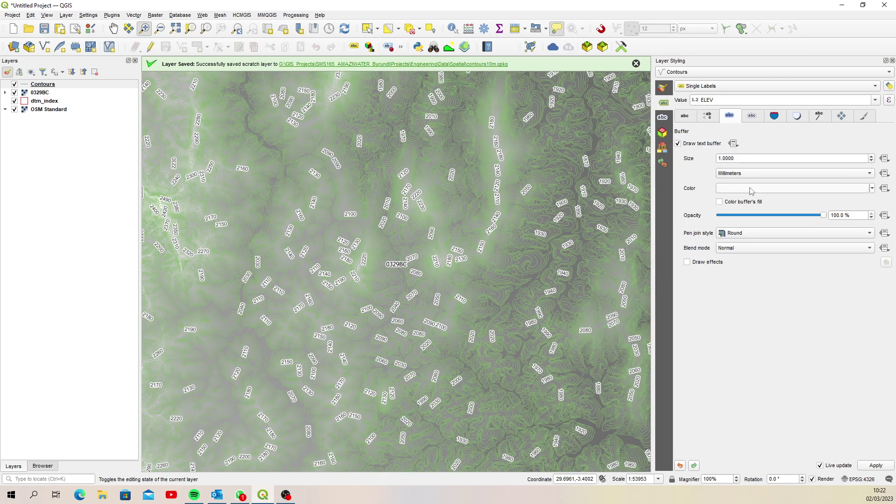
left_click_drag(745, 159, 686, 162)
type("0.75")
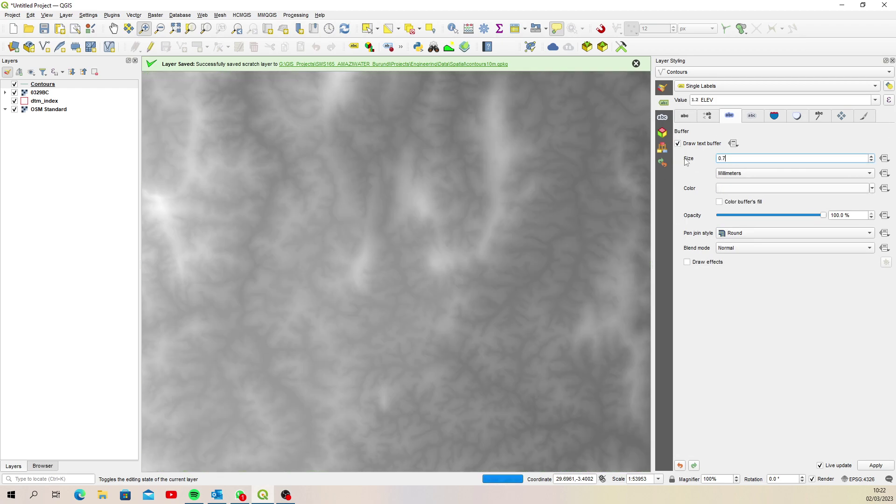
- Set the contour label text colour to dark brown
left_click(686, 117)
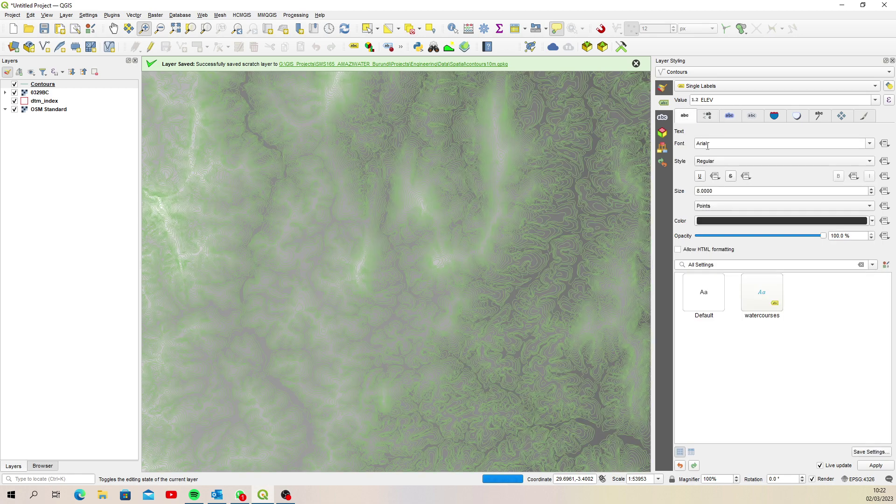
left_click(759, 223)
left_click(840, 151)
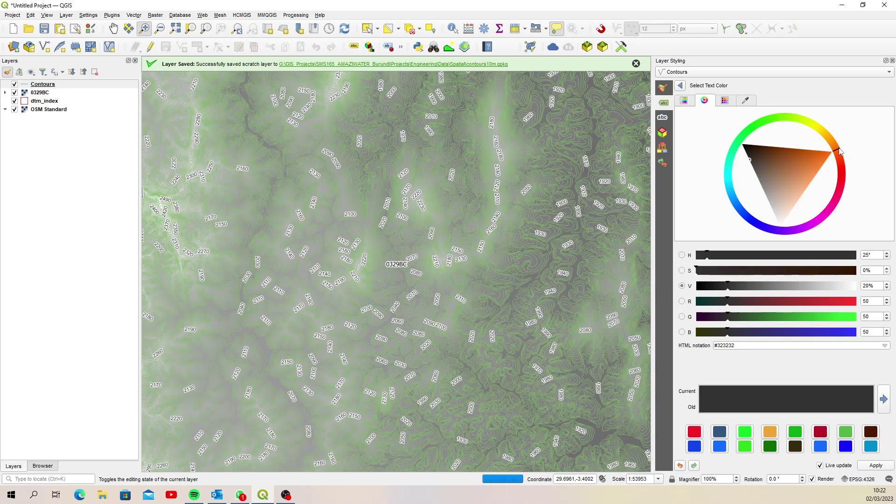
left_click(780, 152)
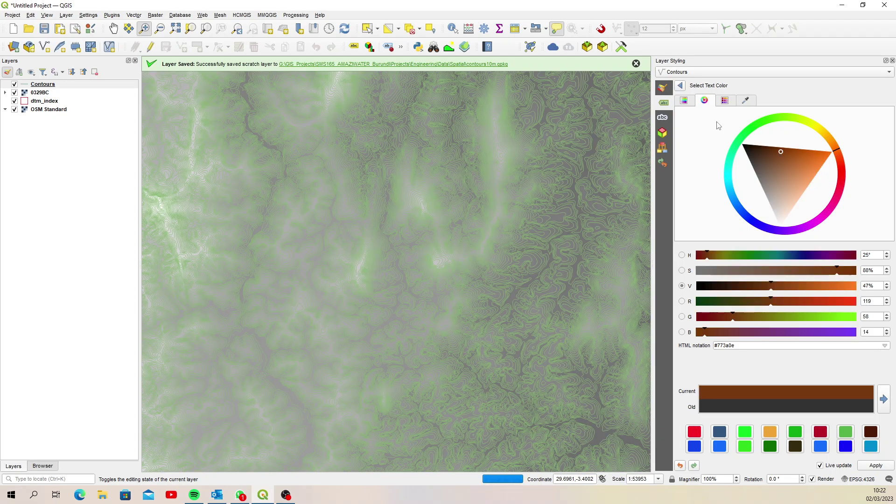
left_click(680, 85)
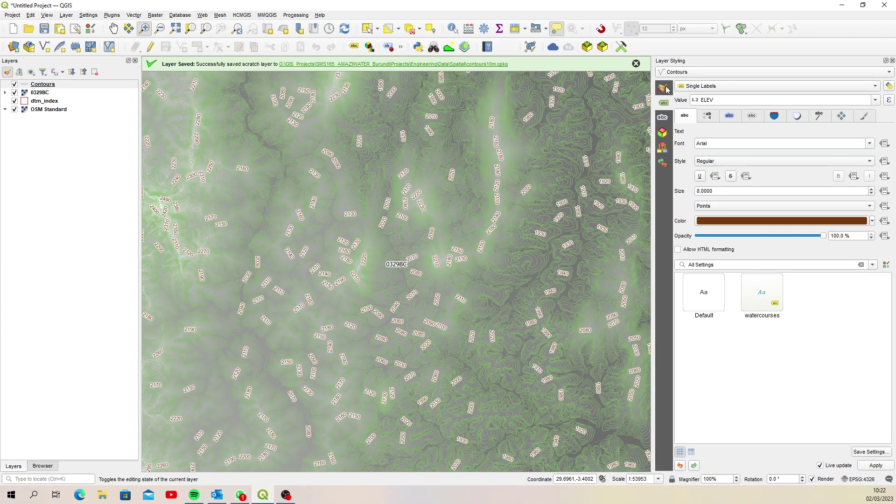
- Colour the contour lines a saturated yellow-orange
left_click(663, 88)
left_click(740, 171)
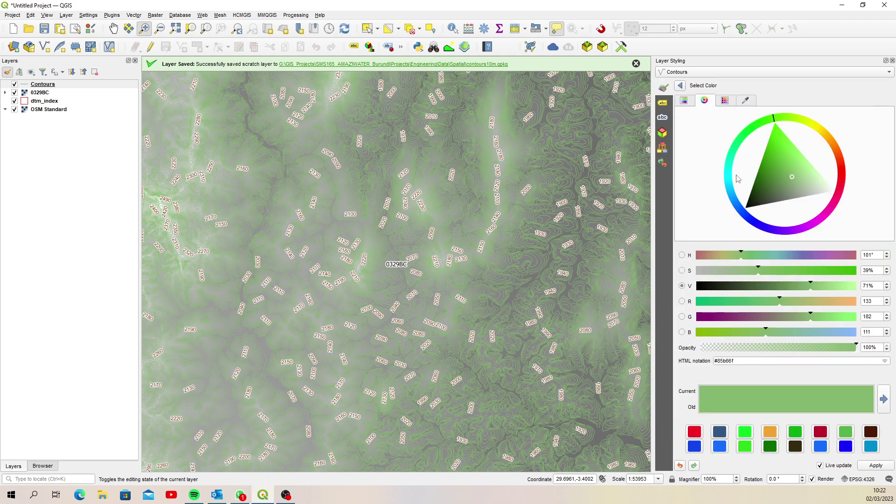
left_click(829, 136)
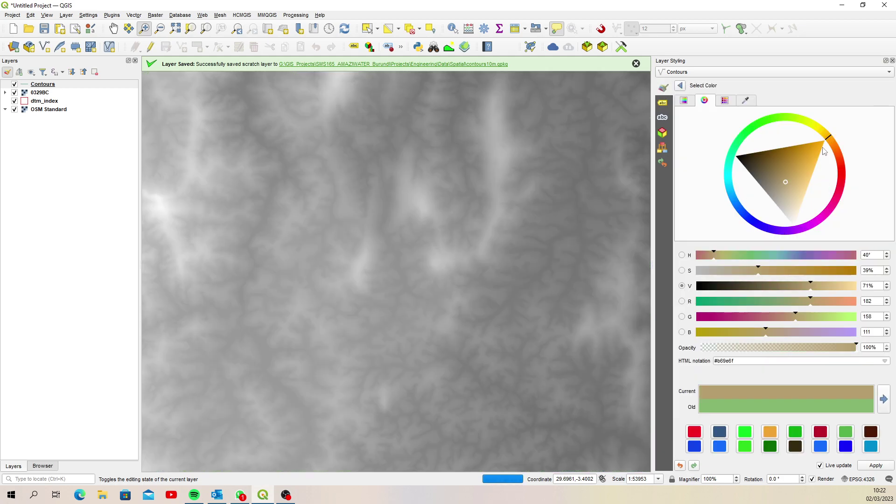
left_click(824, 148)
left_click(833, 141)
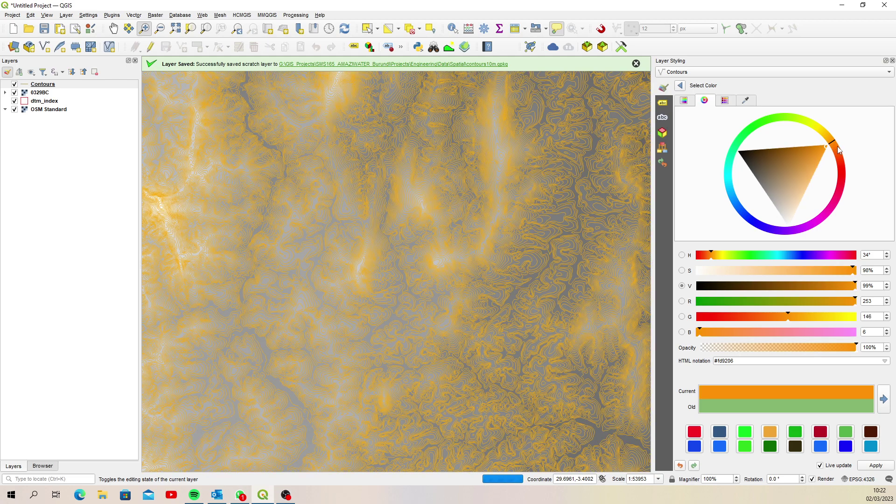
left_click(840, 151)
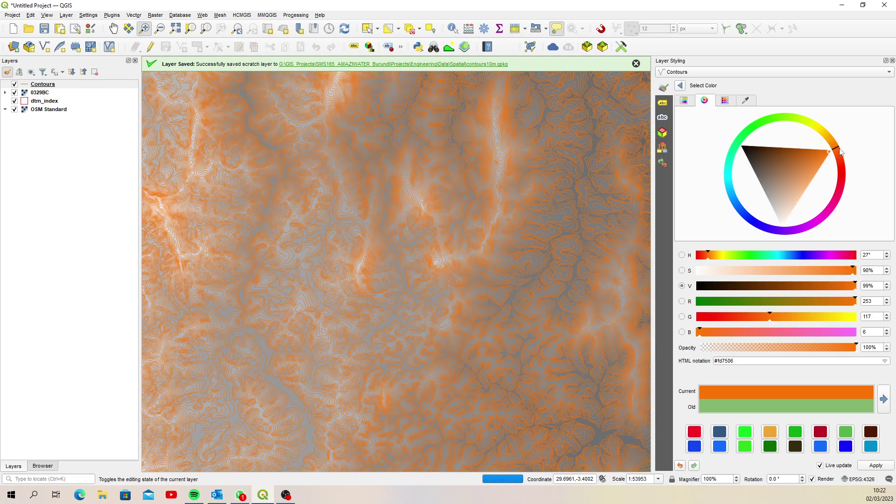
left_click(833, 138)
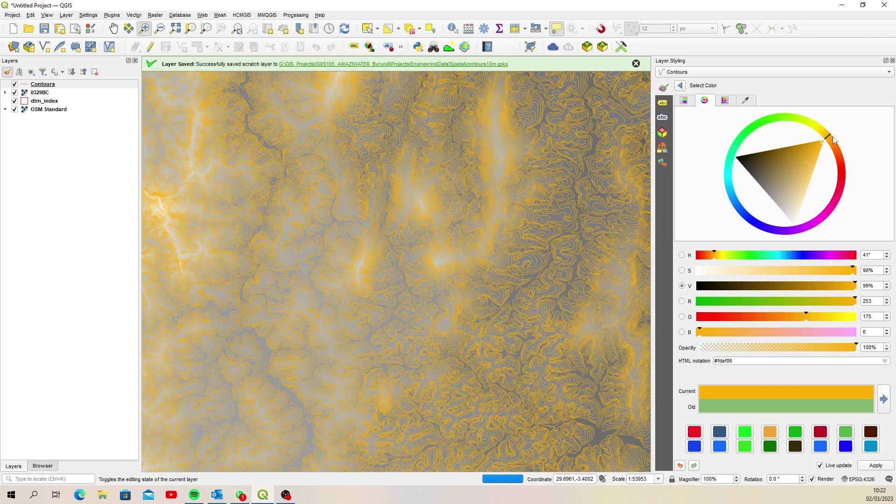
left_click(835, 140)
left_click(681, 86)
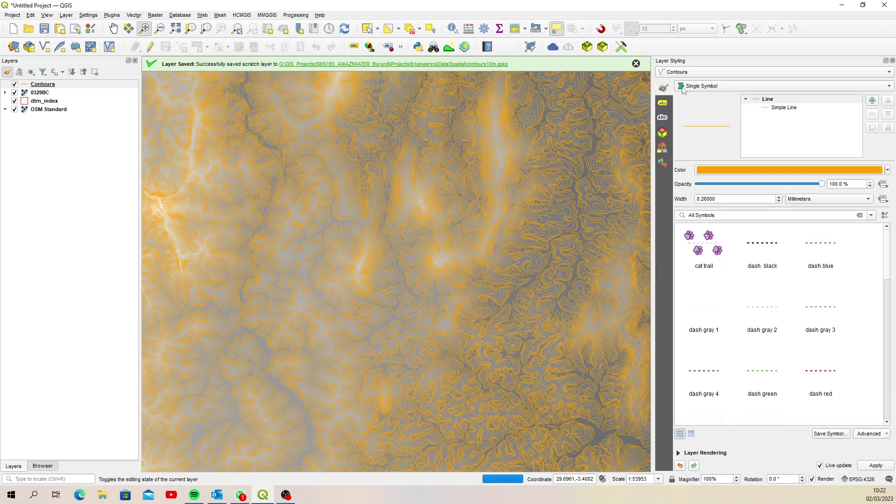
- Set the contour line width to 0.2 mm
left_click_drag(723, 198, 674, 200)
type("0.1")
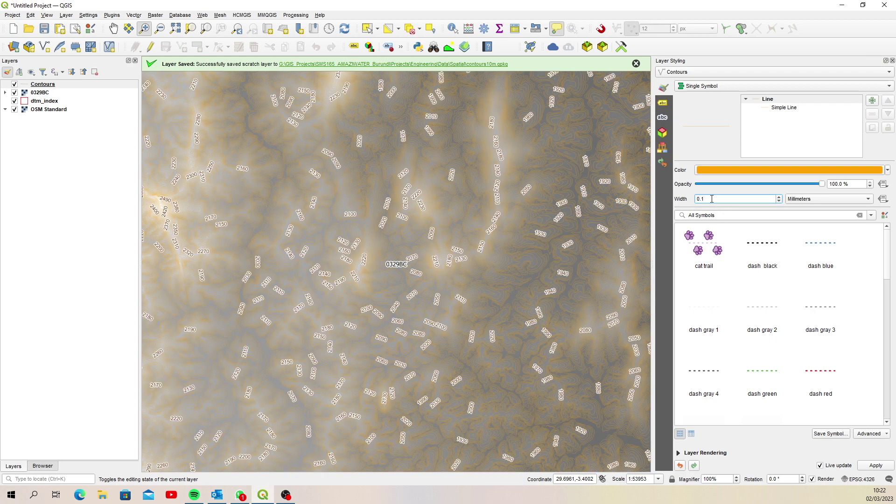
left_click_drag(711, 200, 670, 204)
type("0.2")
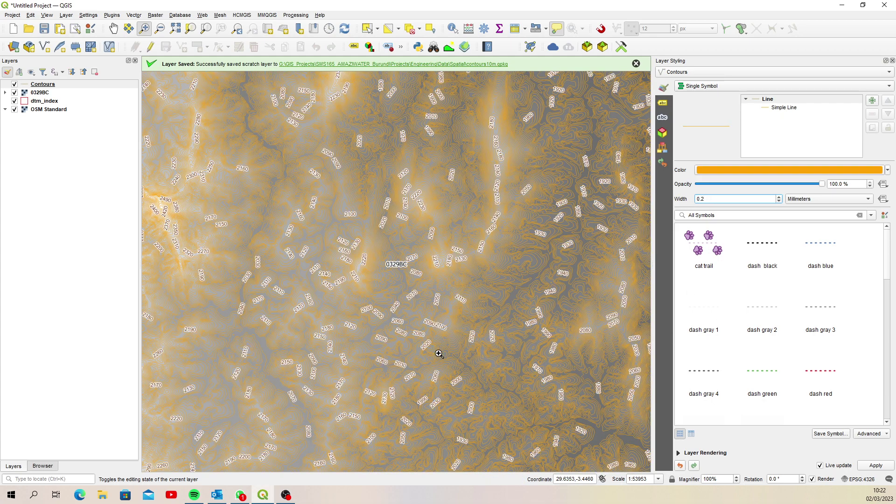
left_click_drag(427, 266, 510, 348)
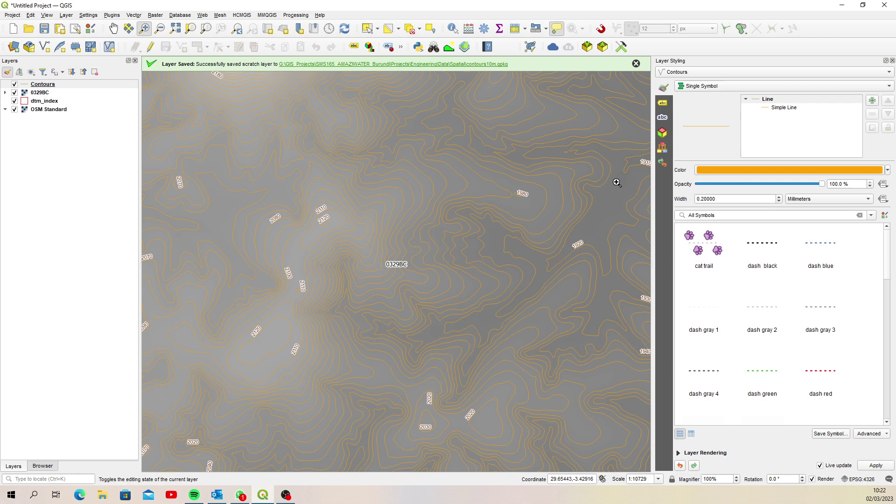
- From Contours properties, save the style in the GeoPackage database as 'contours'
left_click(59, 85)
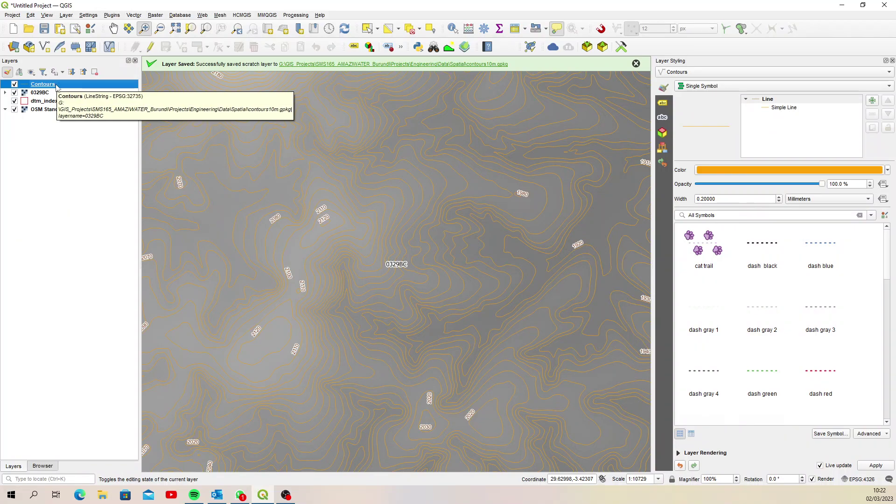
right_click(56, 86)
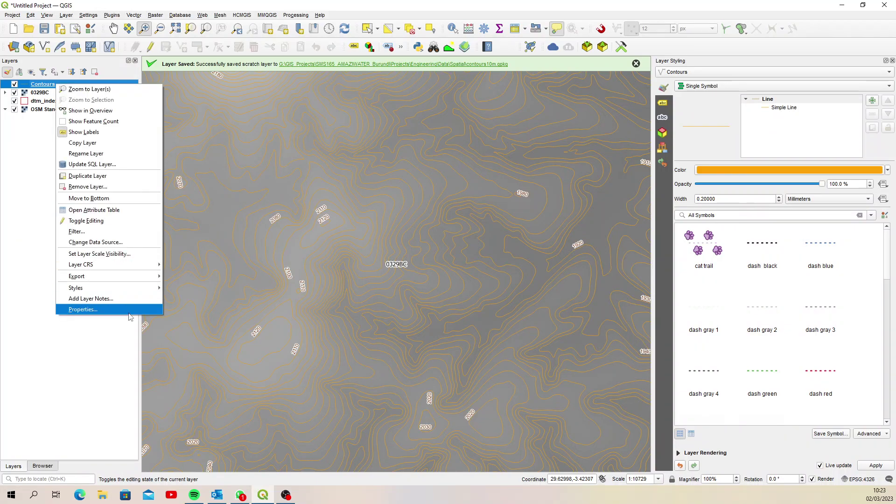
left_click(152, 310)
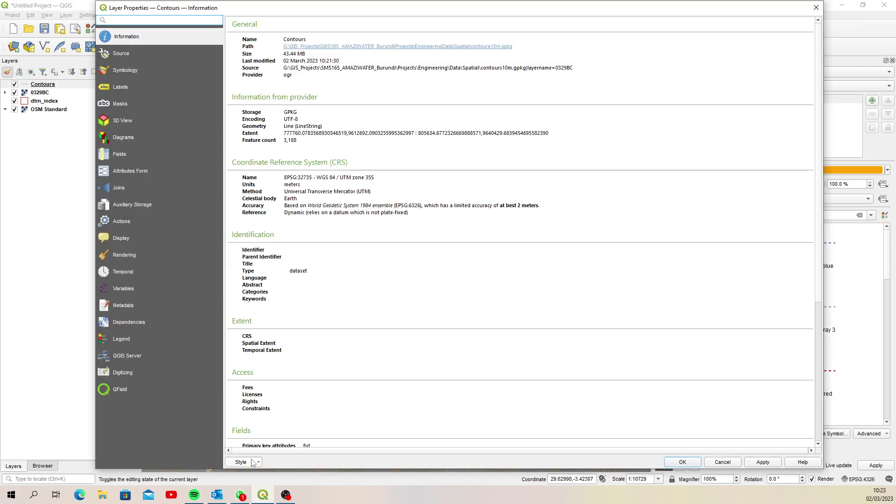
left_click(252, 462)
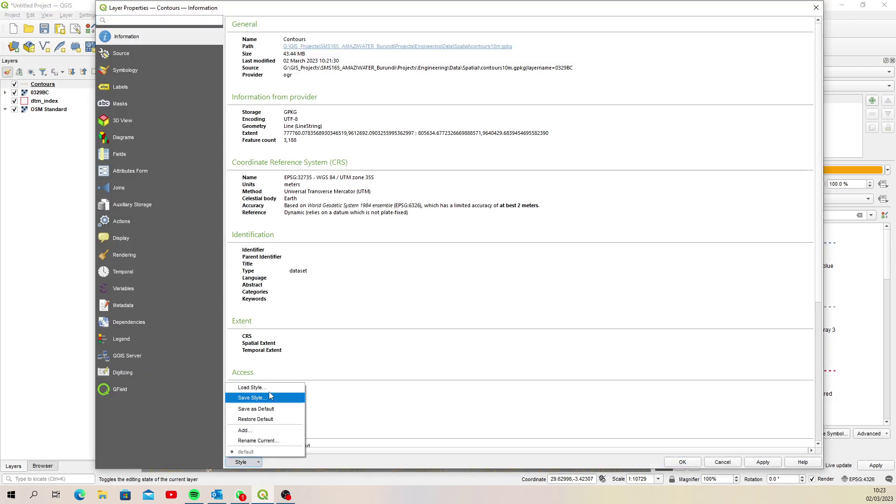
left_click(273, 398)
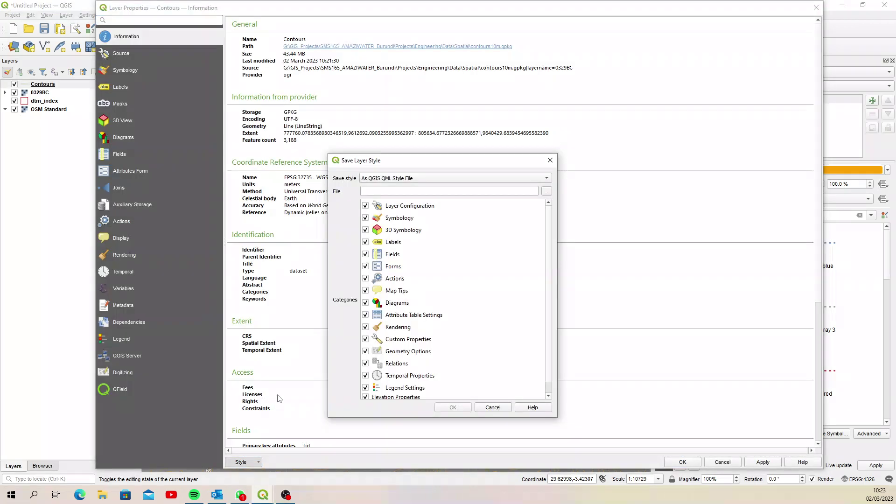
left_click(541, 181)
left_click(427, 195)
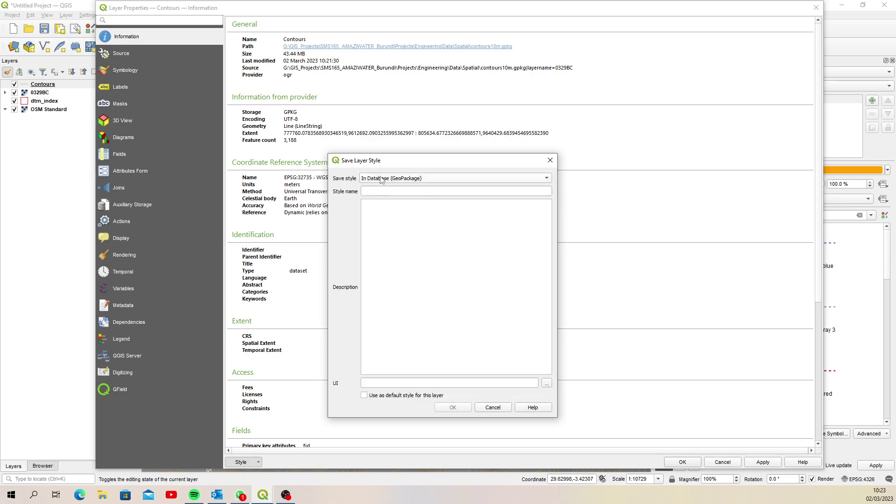
left_click(388, 192)
type("contours")
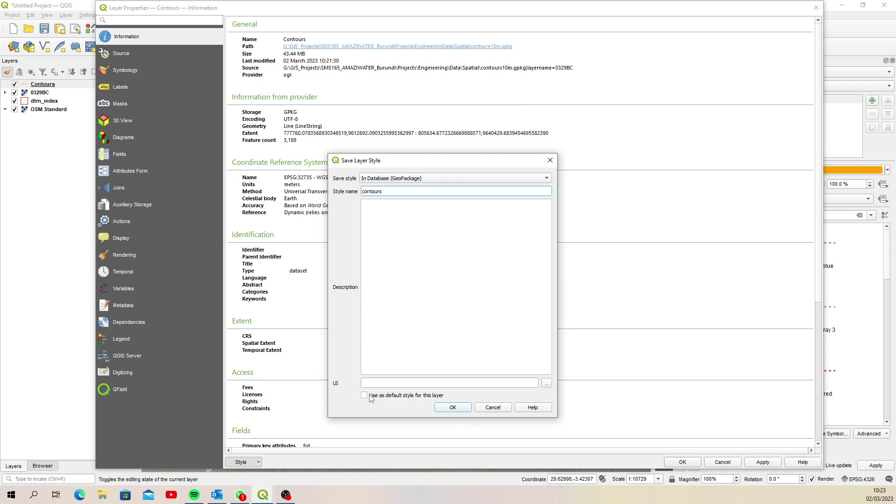
left_click(453, 407)
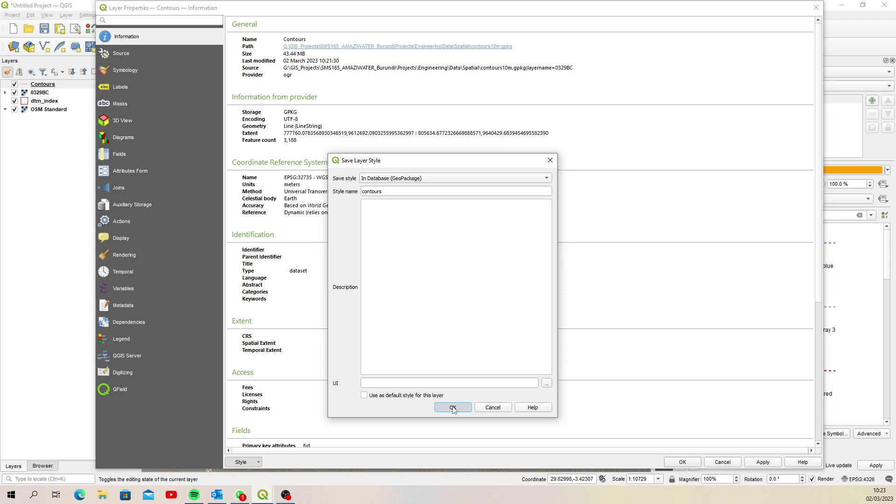
left_click(816, 7)
- Zoom to the Contours layer, pan west, hide Contours and select the 0329BC raster
right_click(55, 86)
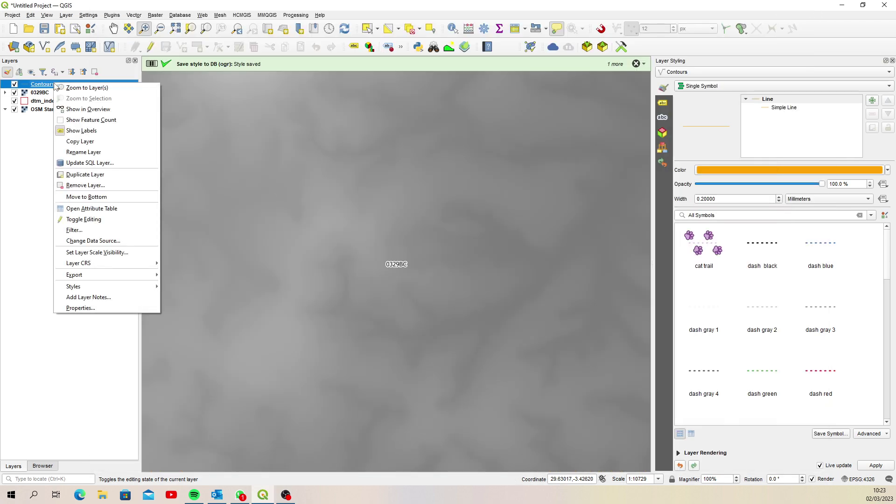
left_click(88, 91)
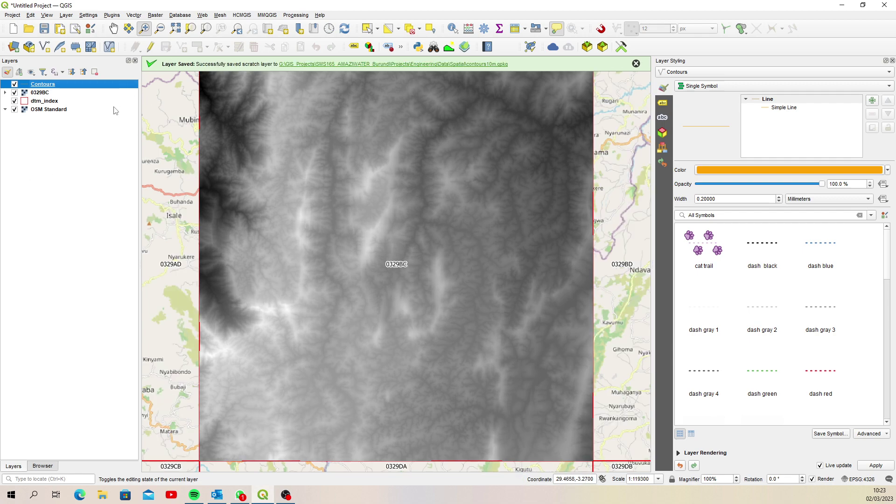
scroll(425, 286, "down", 1)
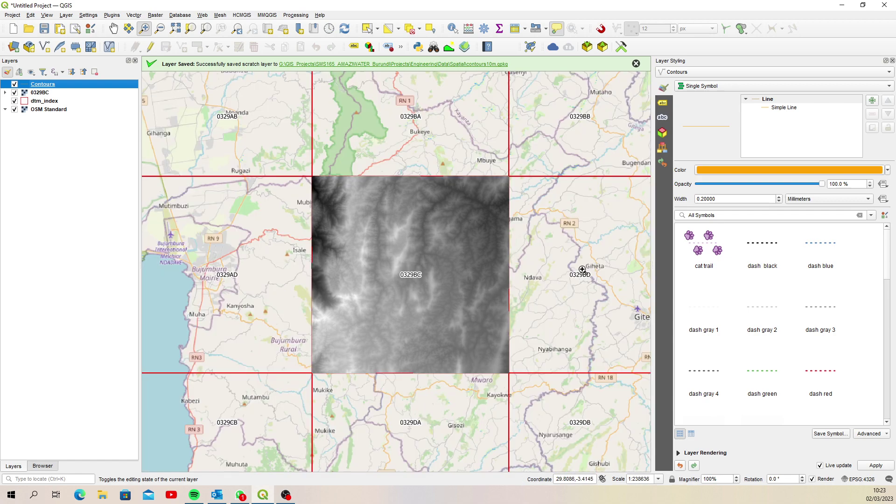
left_click(113, 28)
left_click_drag(219, 179, 378, 169)
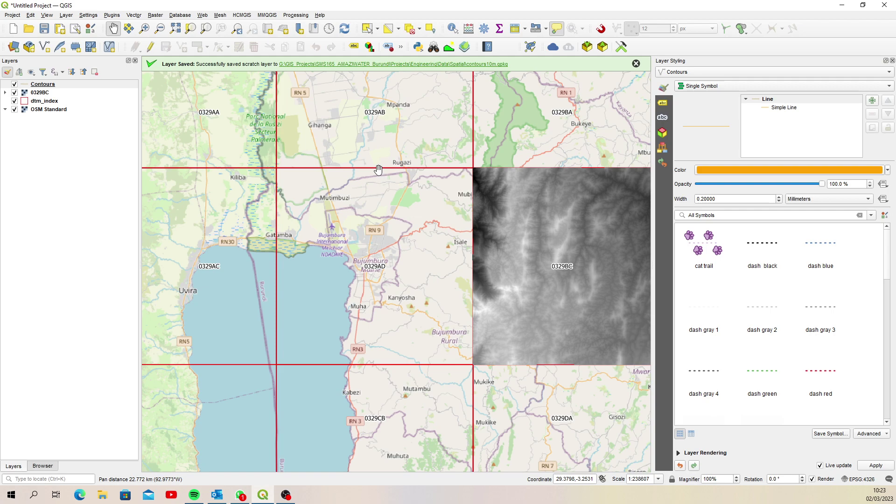
left_click(14, 85)
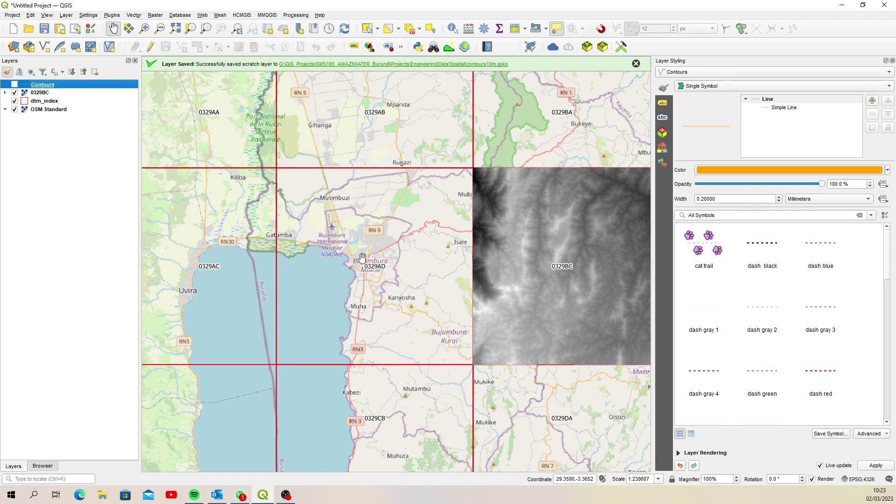
left_click(55, 93)
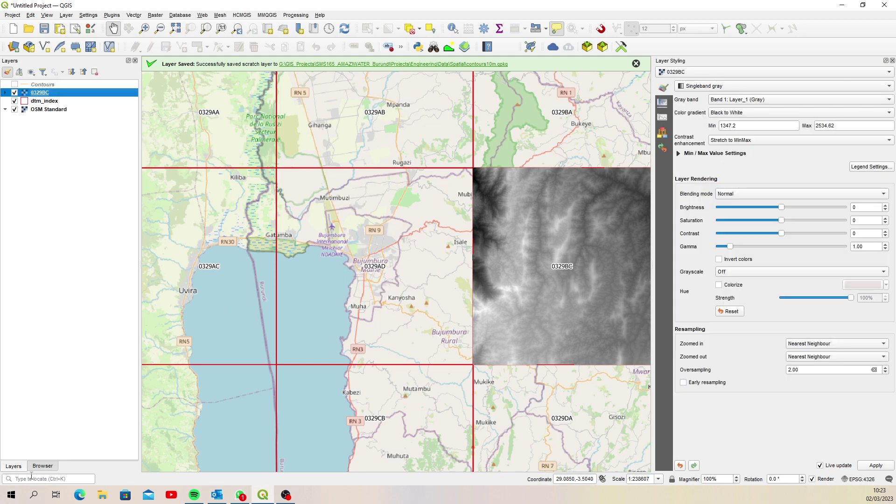
- Add 0329AD.tif from the Browser to the map
left_click(42, 466)
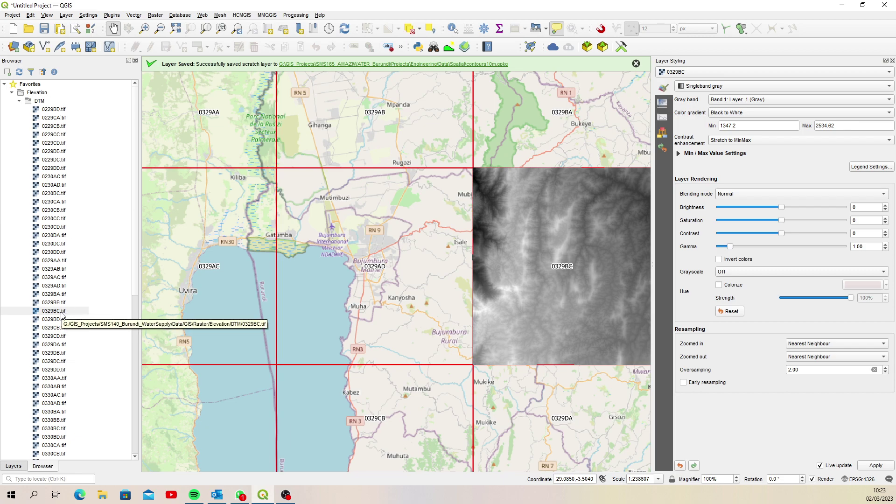
left_click(60, 286)
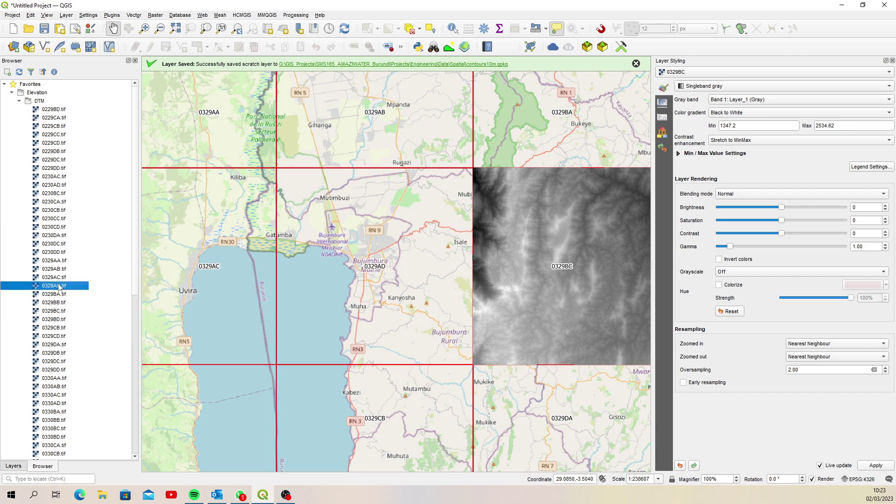
left_click_drag(59, 286, 299, 280)
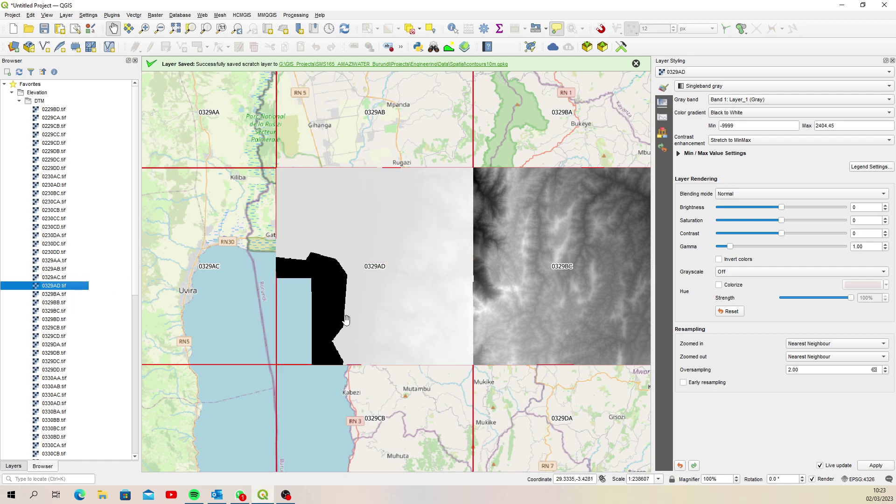
left_click(13, 466)
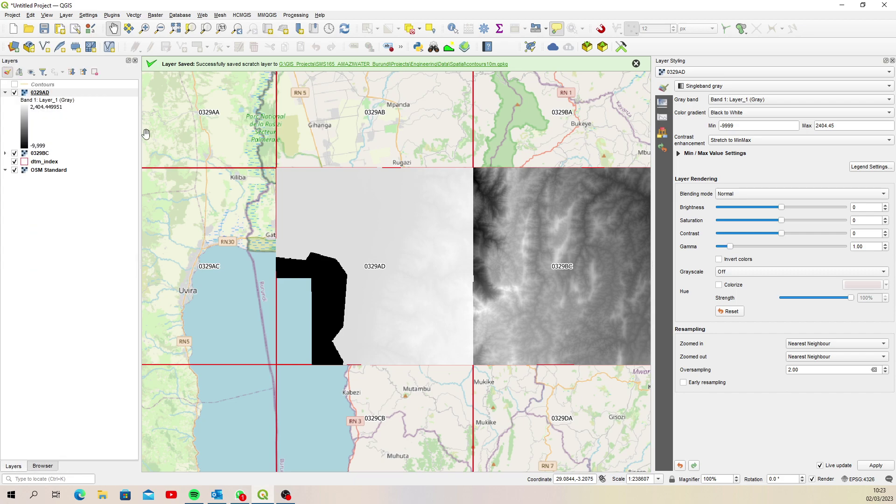
- Run contour extraction on 0329AD at a 10 m interval with an ELEV attribute
left_click(155, 15)
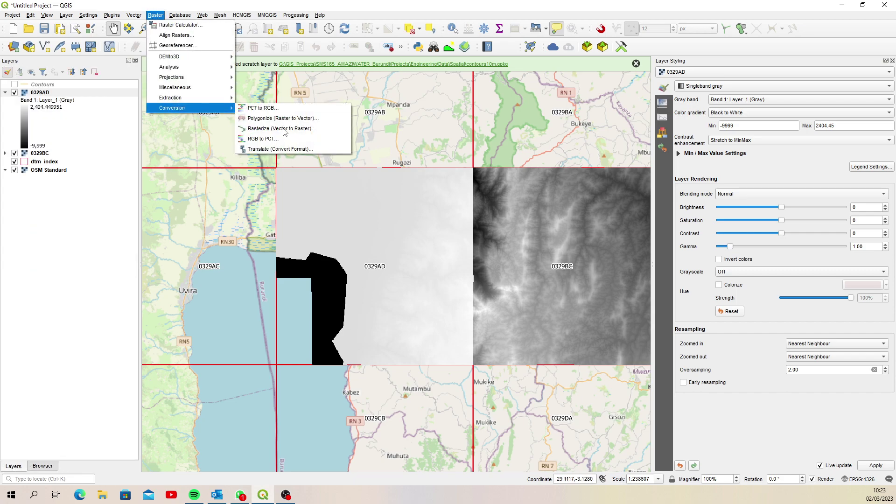
mouse_move(201, 98)
left_click(281, 123)
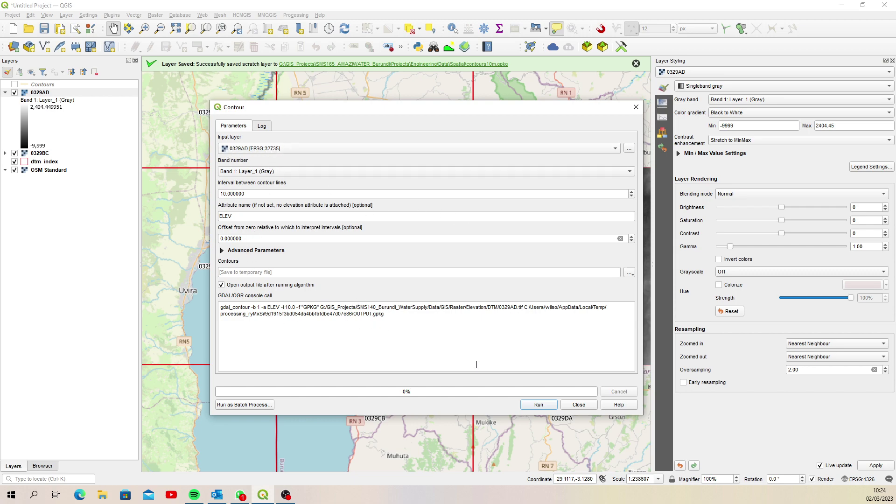
left_click(538, 404)
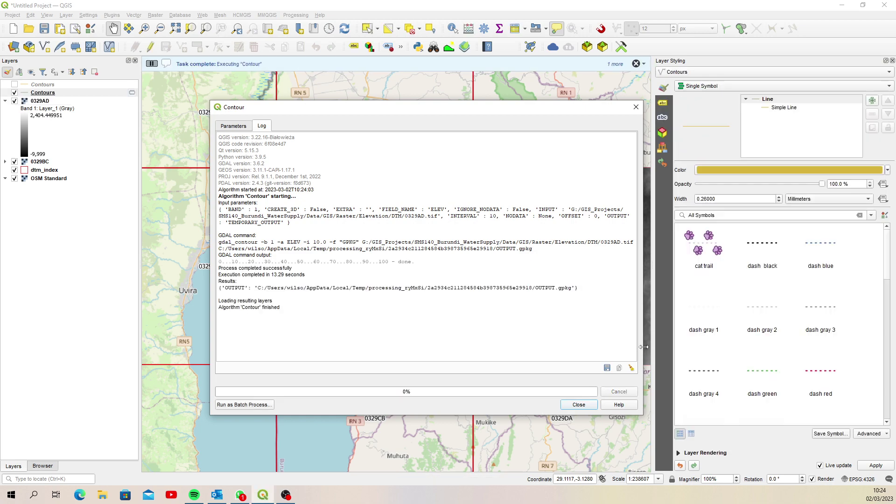
- Close the contour tool and dismiss the save-layer dialog opened by mistake
left_click(590, 404)
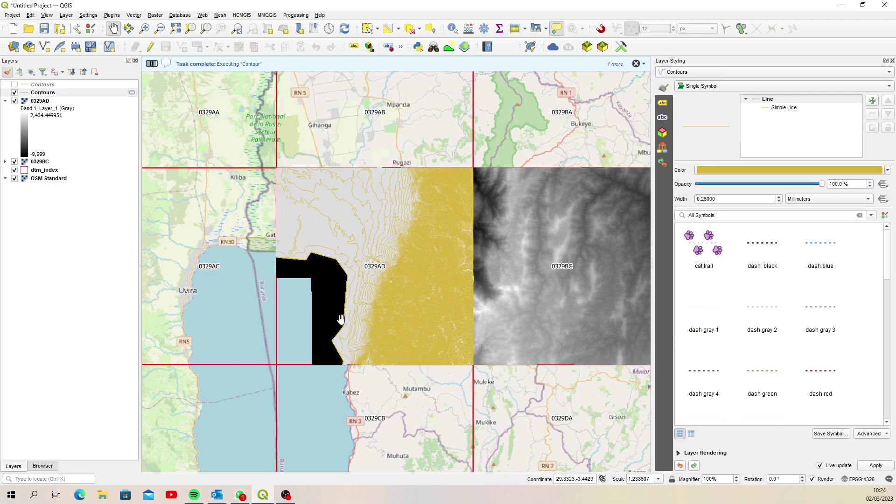
scroll(376, 293, "up", 2)
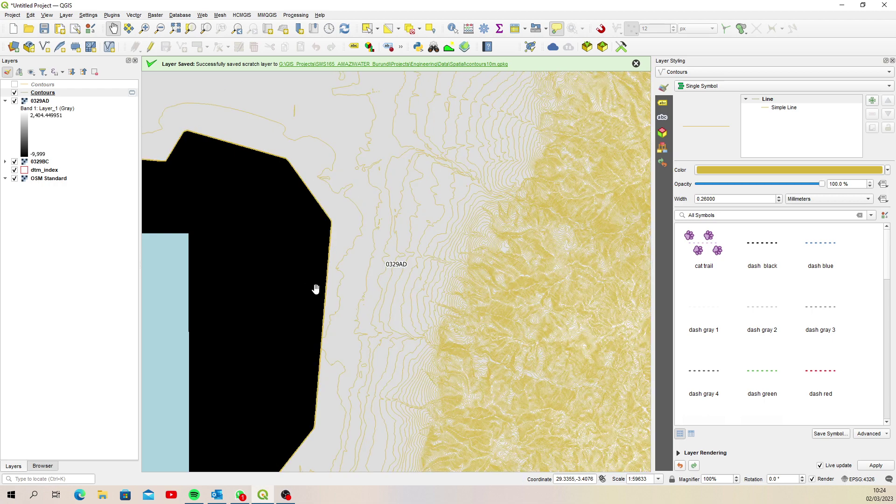
right_click(49, 93)
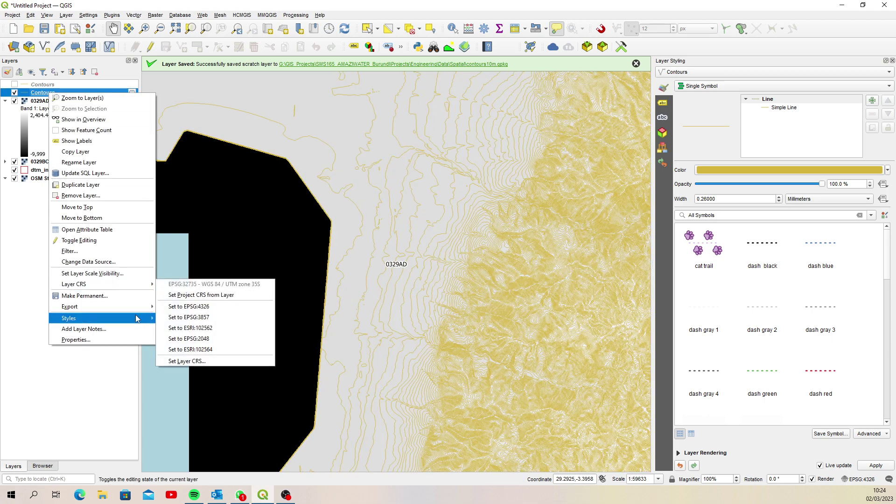
mouse_move(135, 307)
left_click(217, 309)
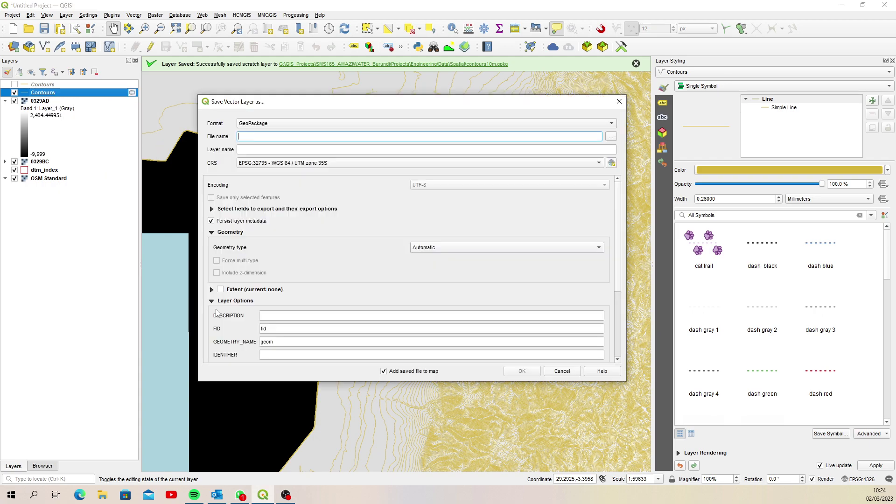
left_click(547, 373)
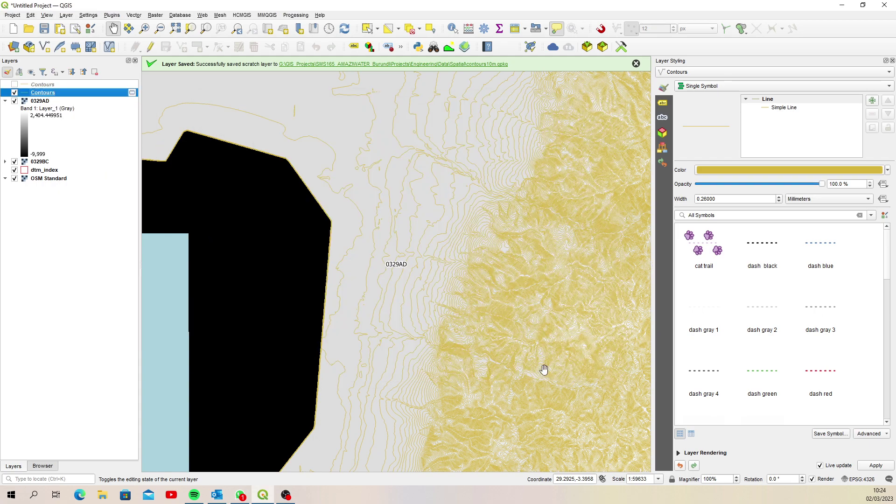
- Make the new Contours layer permanent in contours10m.gpkg as layer 0329AD
right_click(46, 94)
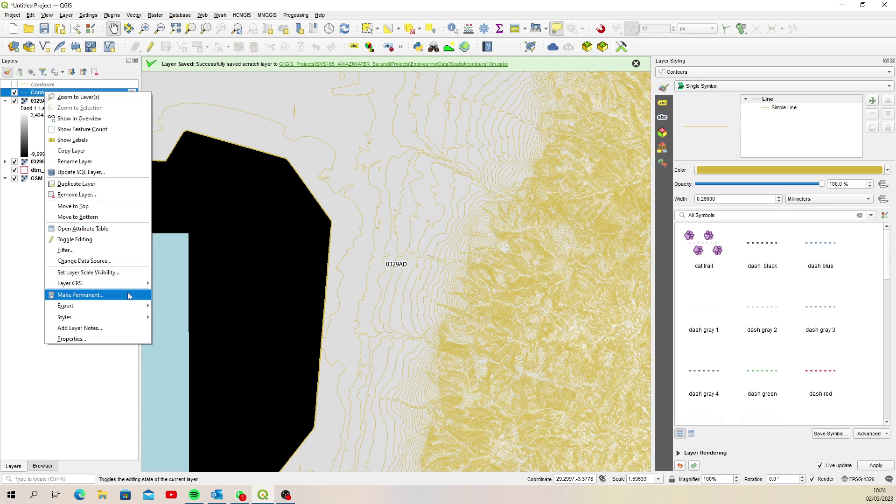
left_click(126, 295)
left_click(611, 136)
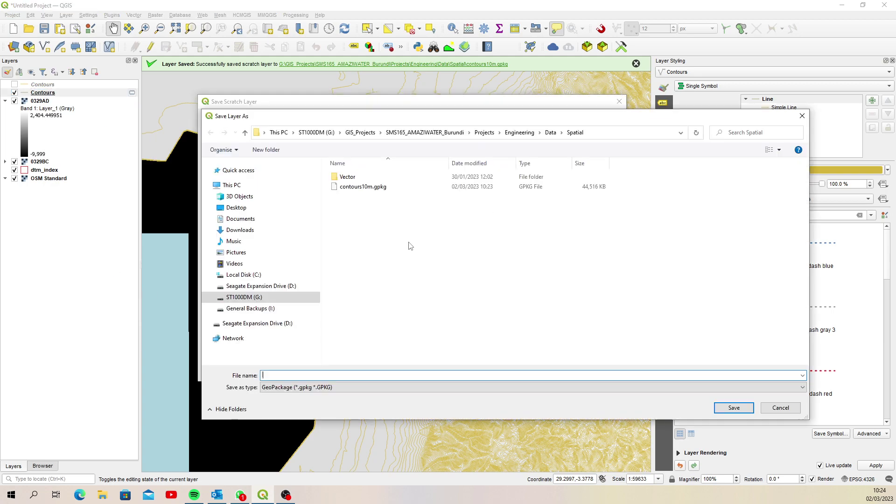
left_click(363, 186)
left_click(730, 409)
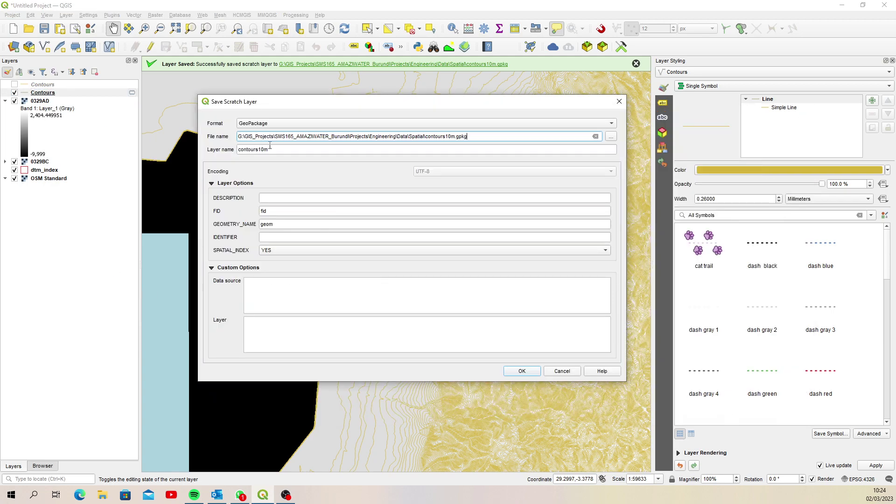
left_click_drag(278, 152, 202, 153)
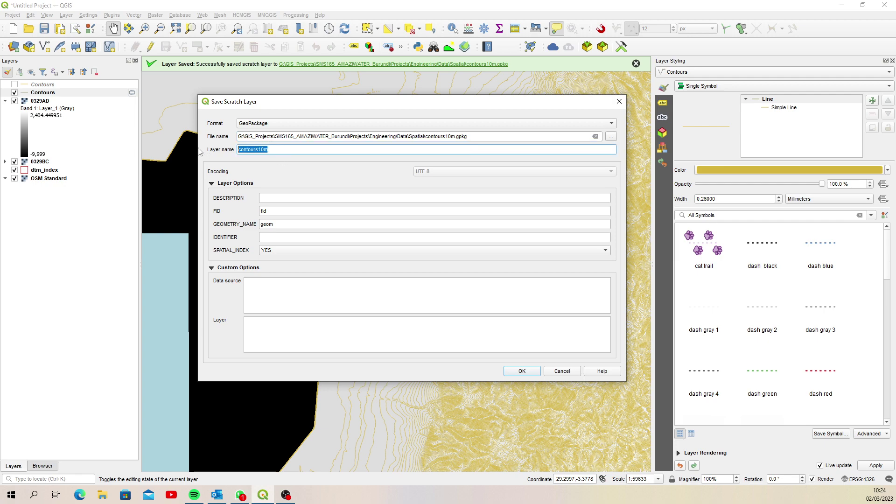
type("0329AD")
left_click(522, 371)
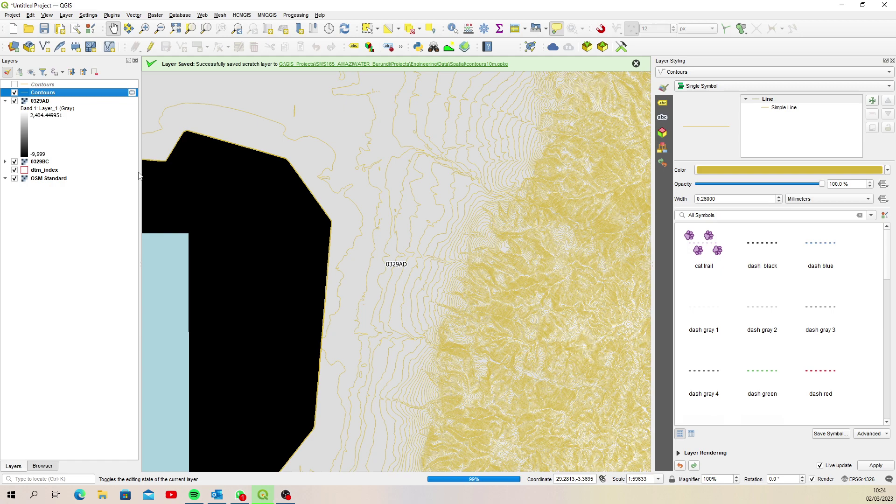
- Hide the 0329AD and 0329BC rasters and copy all style categories from the orange Contours layer
left_click(14, 101)
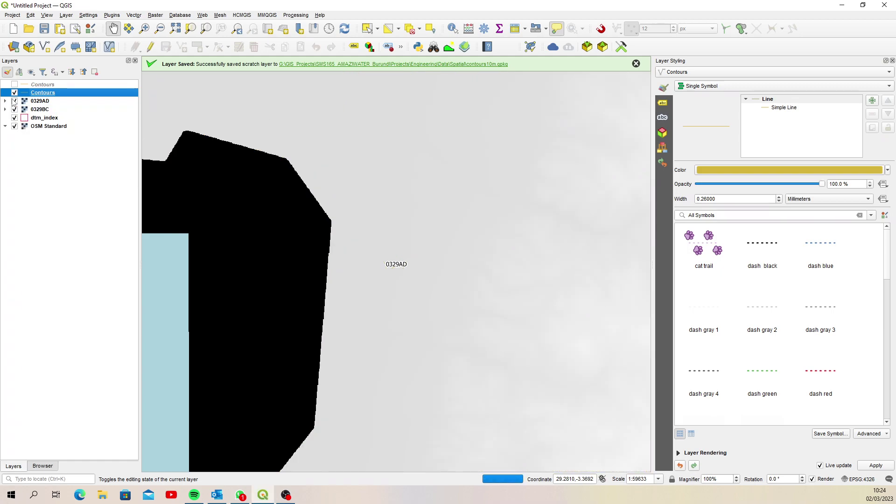
left_click(15, 109)
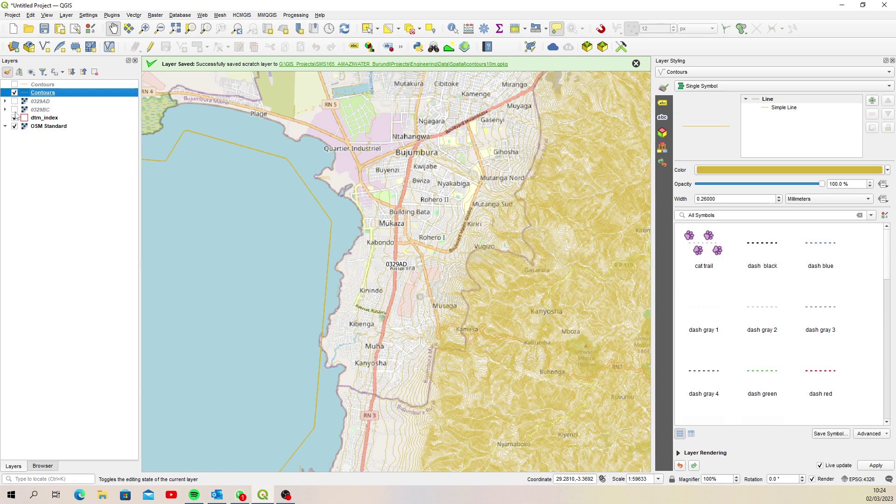
left_click(40, 84)
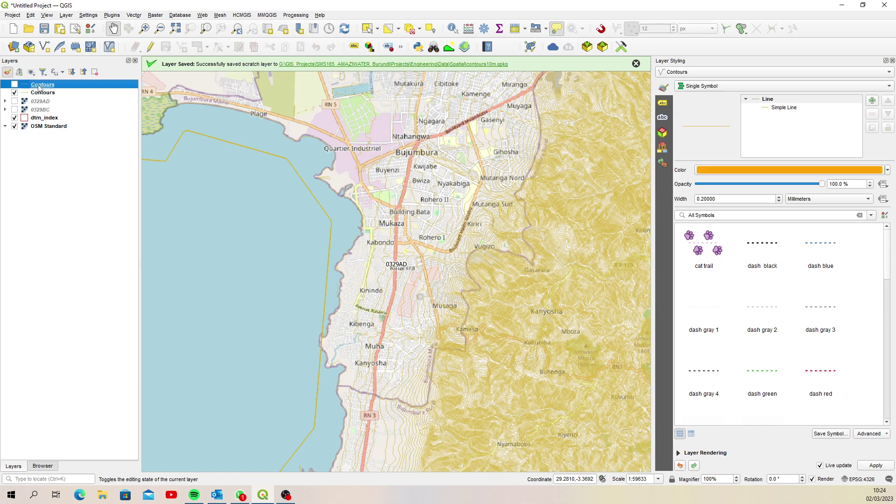
right_click(39, 87)
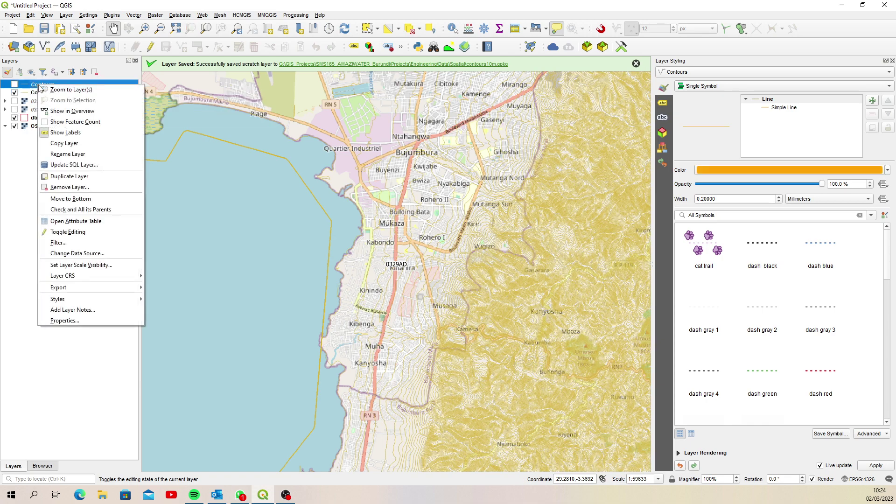
mouse_move(81, 299)
mouse_move(235, 292)
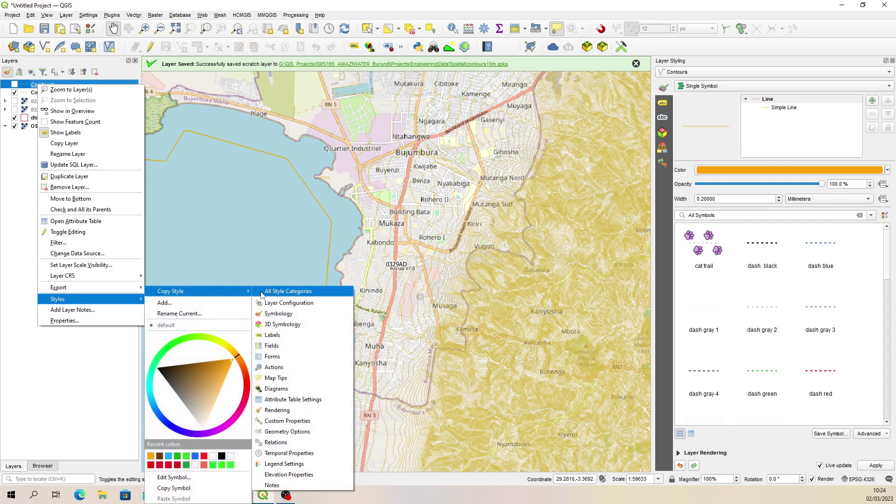
left_click(288, 291)
- Paste the full orange style onto the saved 0329AD Contours layer
left_click(46, 93)
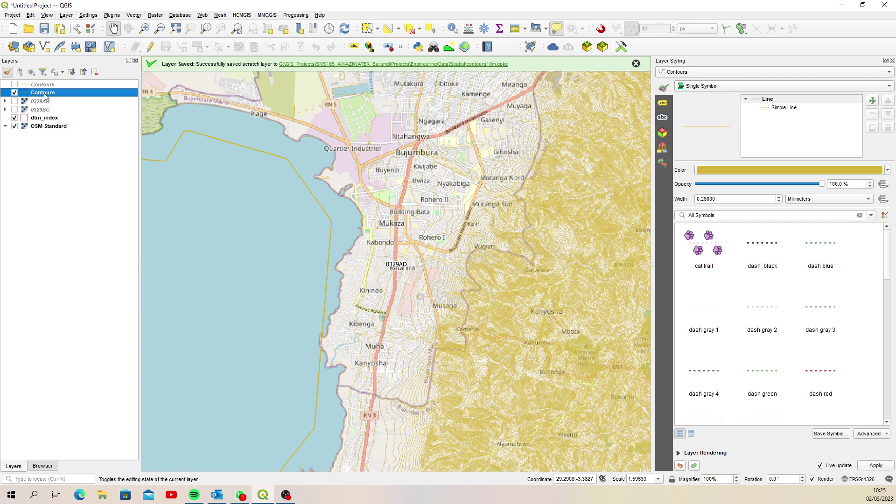
right_click(45, 93)
mouse_move(87, 308)
mouse_move(187, 292)
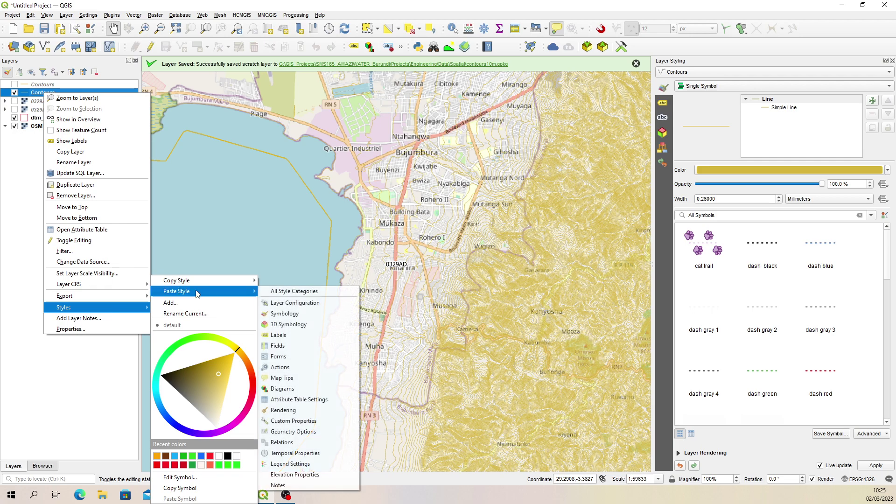
left_click(294, 291)
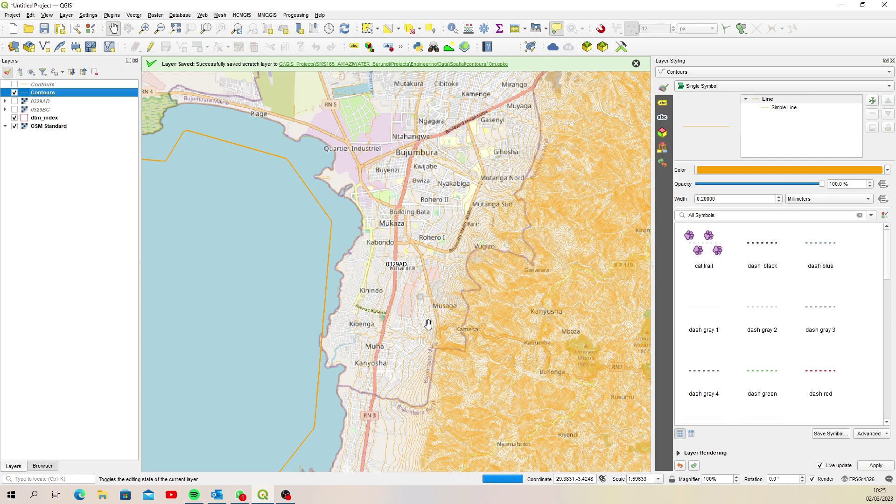
- Limit the Contours ELEV labels to scales closer than 1:10000, apply, and zoom in to check
left_click(662, 104)
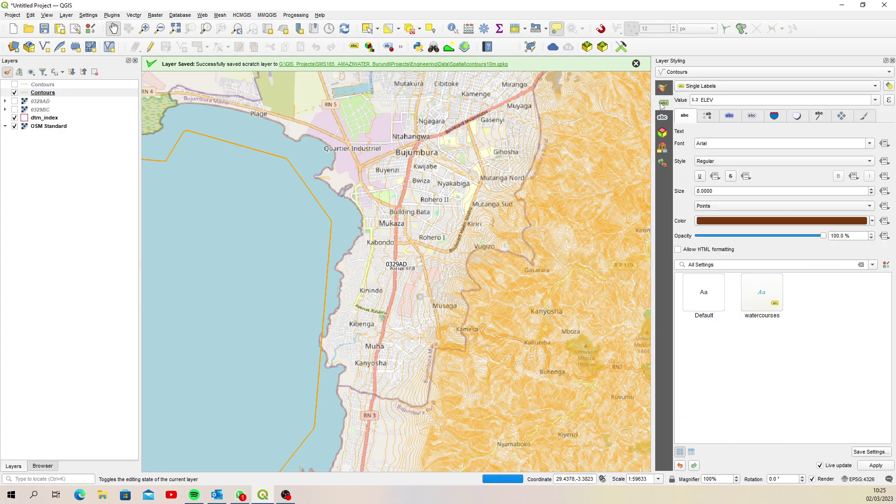
left_click(843, 117)
left_click(866, 117)
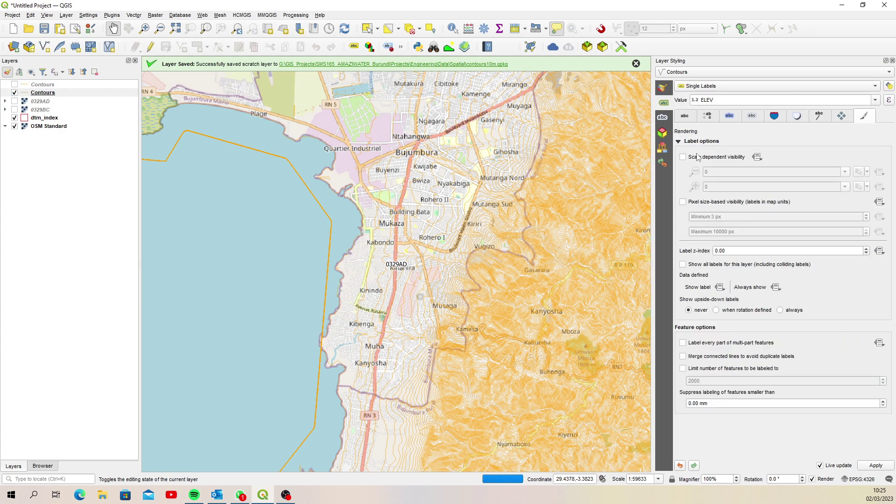
left_click(684, 158)
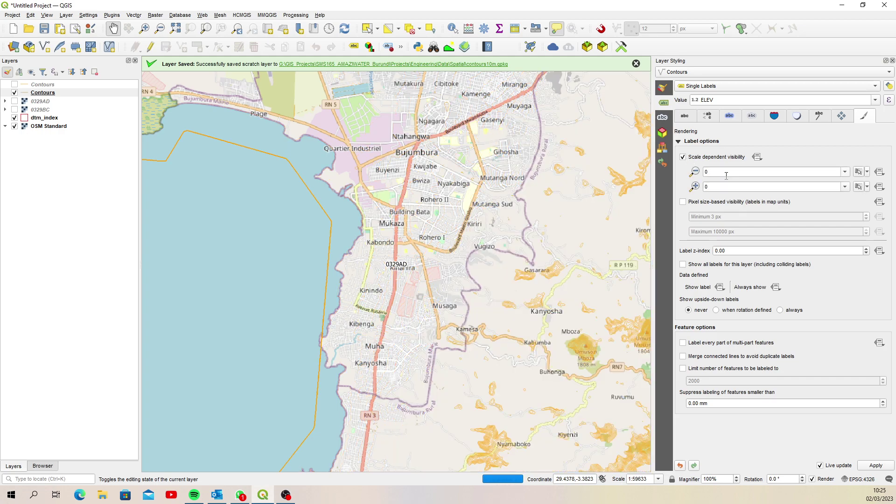
left_click(730, 173)
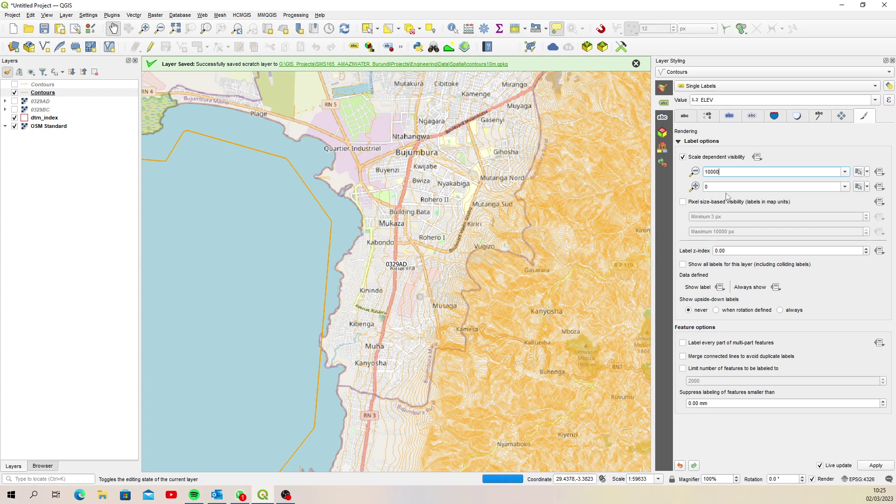
left_click(876, 465)
scroll(486, 346, "up", 2)
scroll(485, 346, "up", 1)
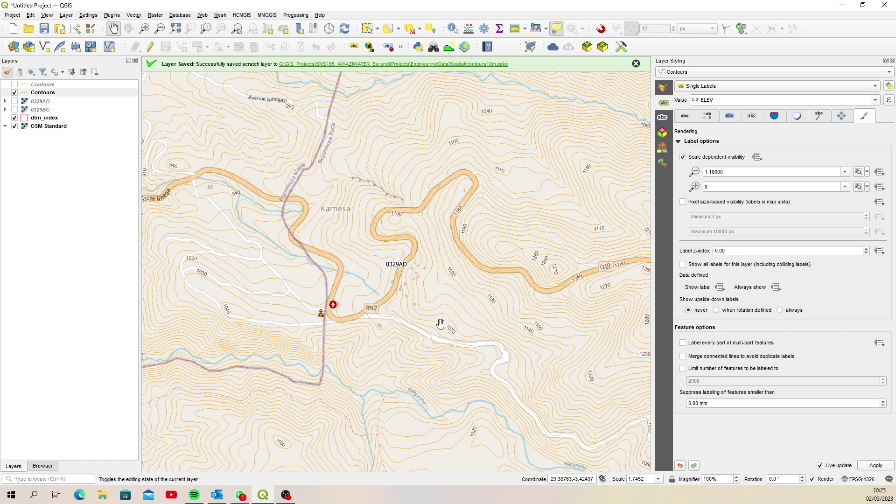
- Turn off Above line so contour labels sit On line, then pan and zoom to check
left_click(842, 116)
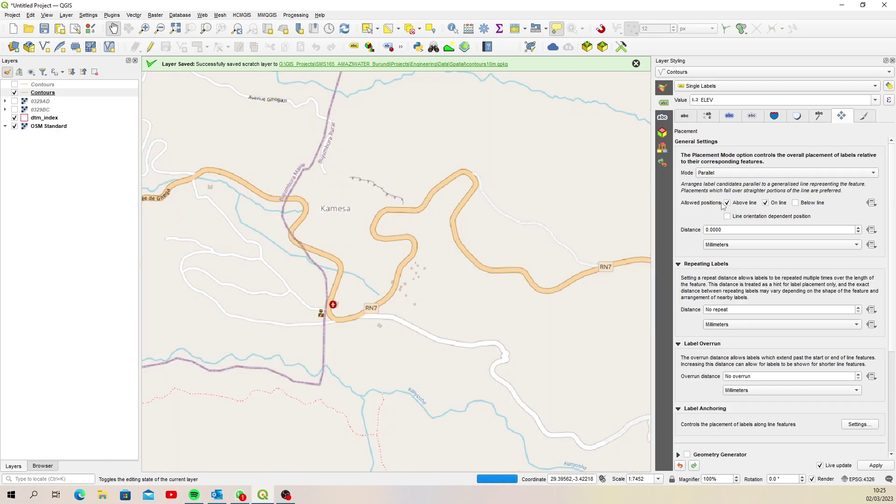
left_click(726, 204)
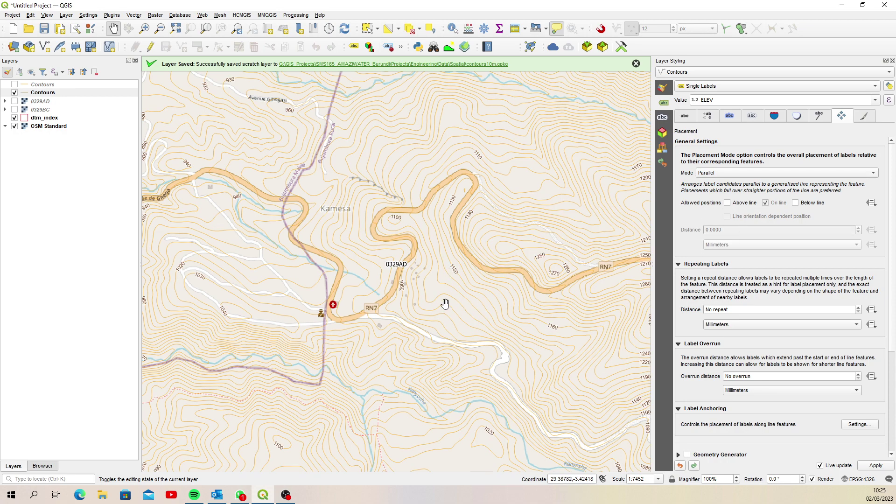
mouse_move(445, 304)
left_click_drag(442, 307, 400, 263)
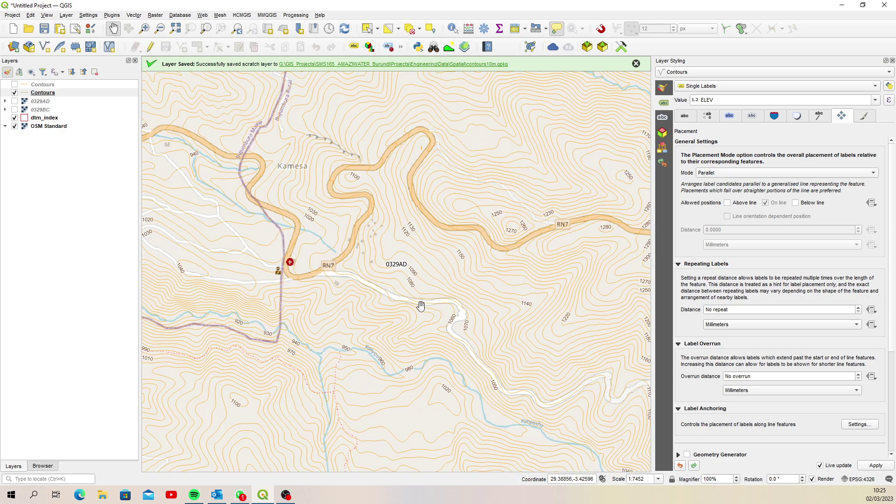
mouse_move(421, 306)
scroll(415, 296, "down", 1)
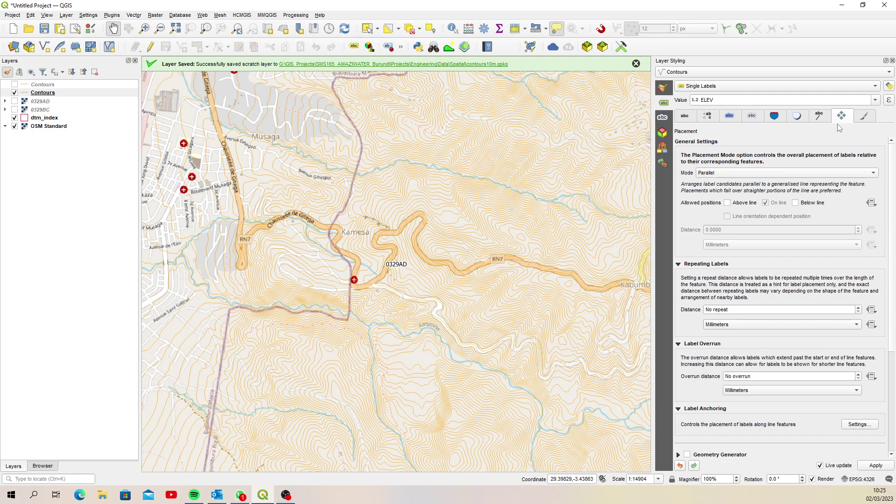
left_click(864, 117)
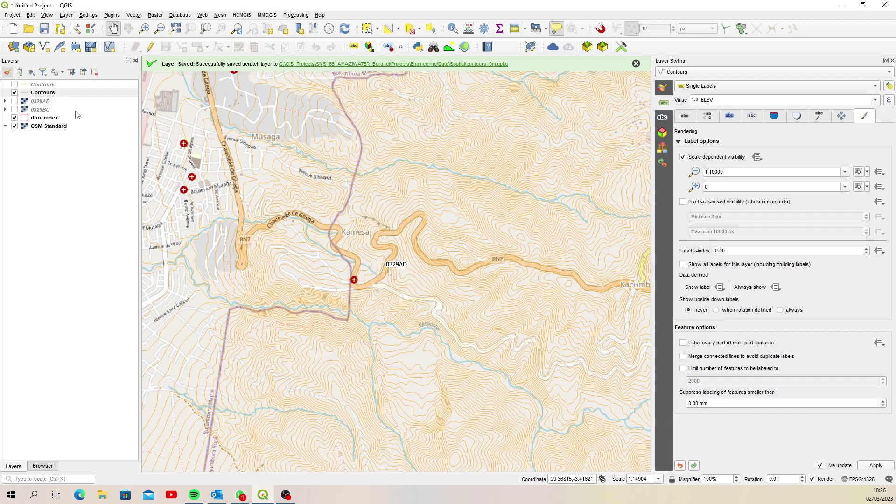
- Save the Contours layer style as 'contours' in the GeoPackage database
right_click(54, 96)
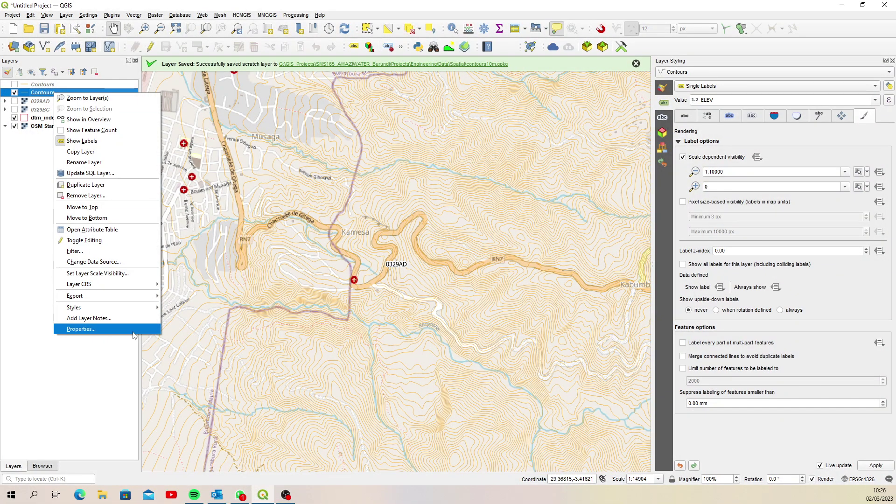
left_click(130, 335)
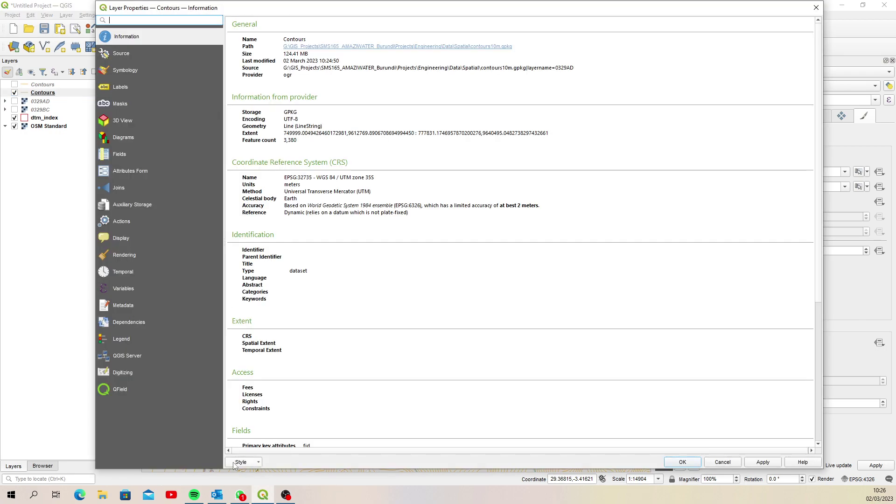
left_click(240, 462)
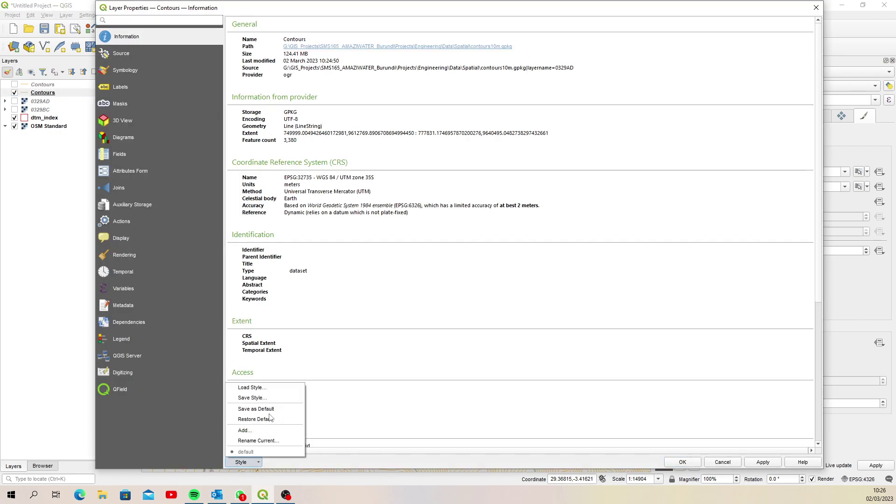
left_click(280, 402)
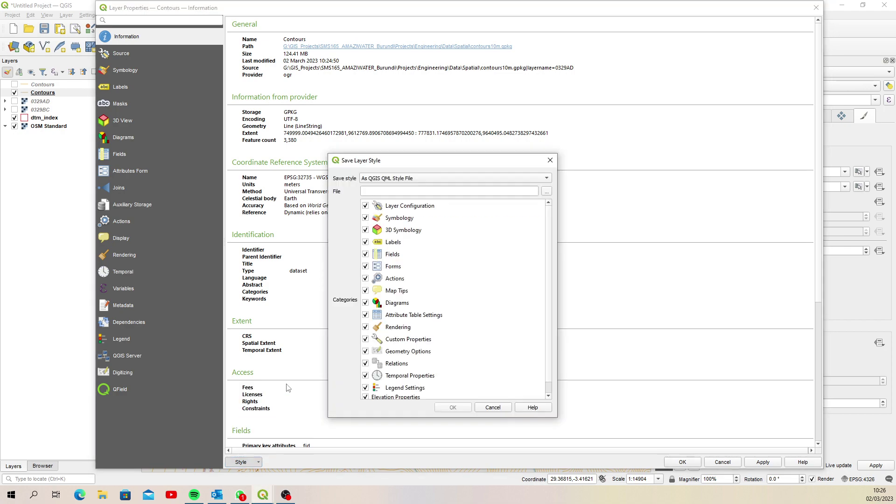
left_click(513, 180)
left_click(453, 198)
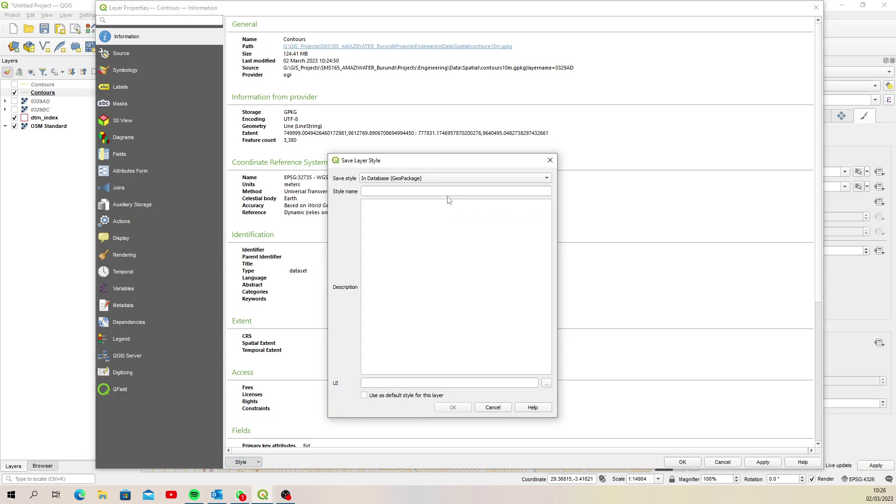
type("contours")
left_click(453, 408)
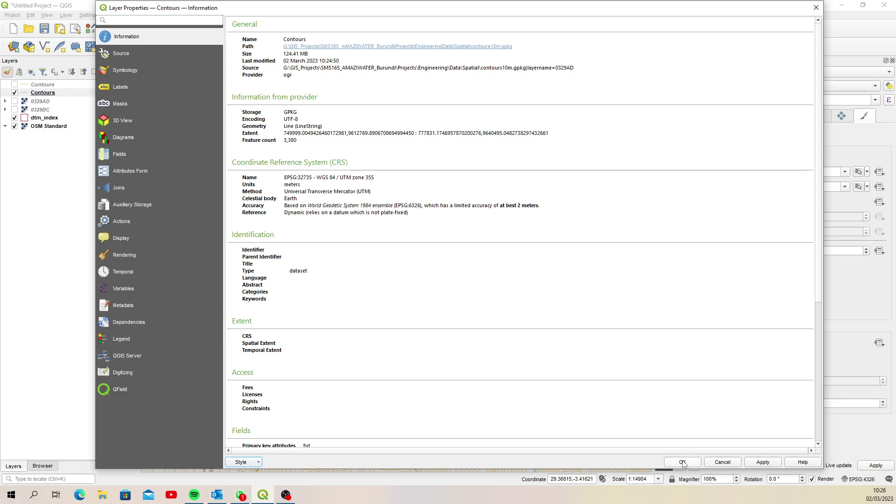
- Check the stored styles list under Style > Manage, then close it
left_click(251, 465)
left_click(255, 389)
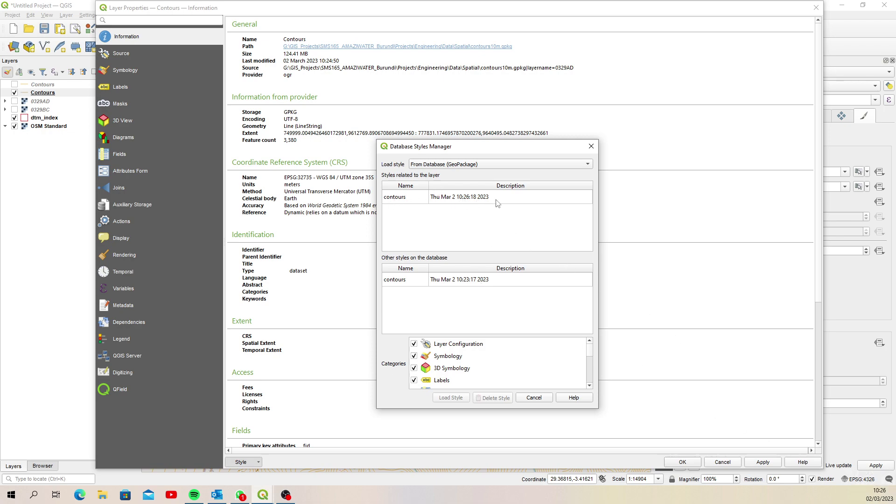
left_click(591, 145)
- Close the layer properties and show the Browser panel, collapsing the Elevation folder
left_click(816, 7)
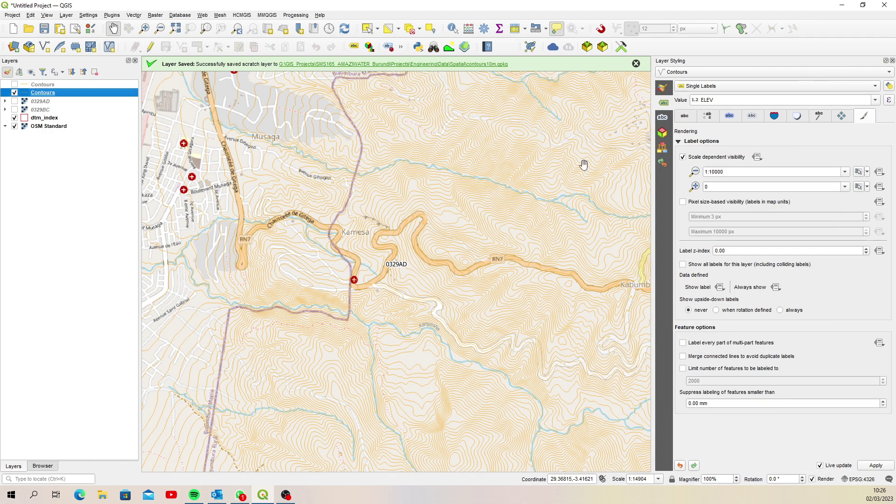
mouse_move(336, 246)
left_click(41, 467)
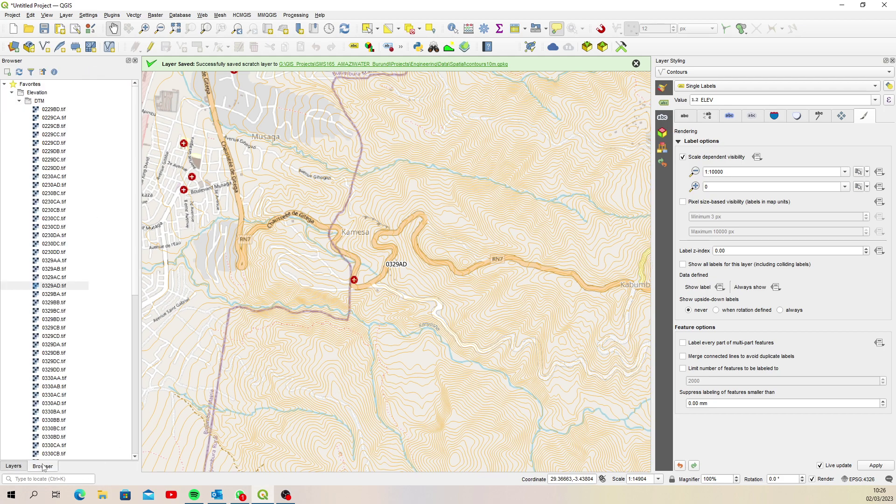
left_click(11, 93)
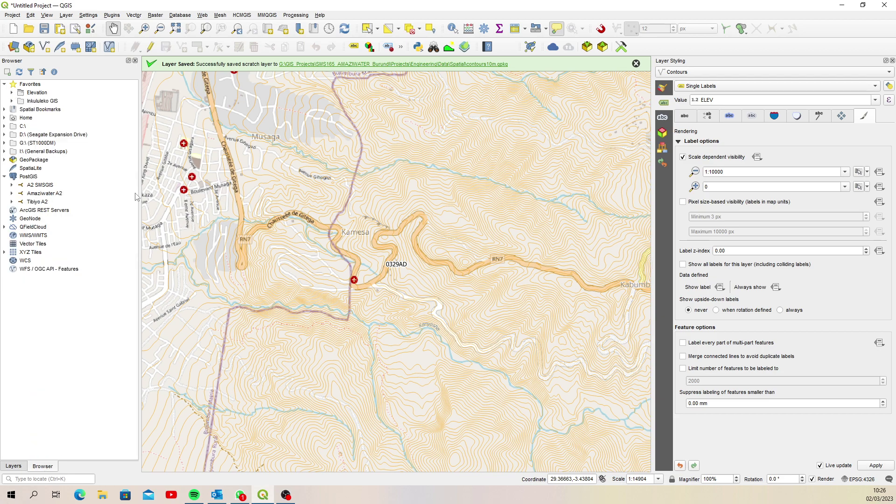
- Connect contours10m.gpkg as a GeoPackage and expand it to list 0329AD and 0329BC
left_click(43, 161)
right_click(34, 160)
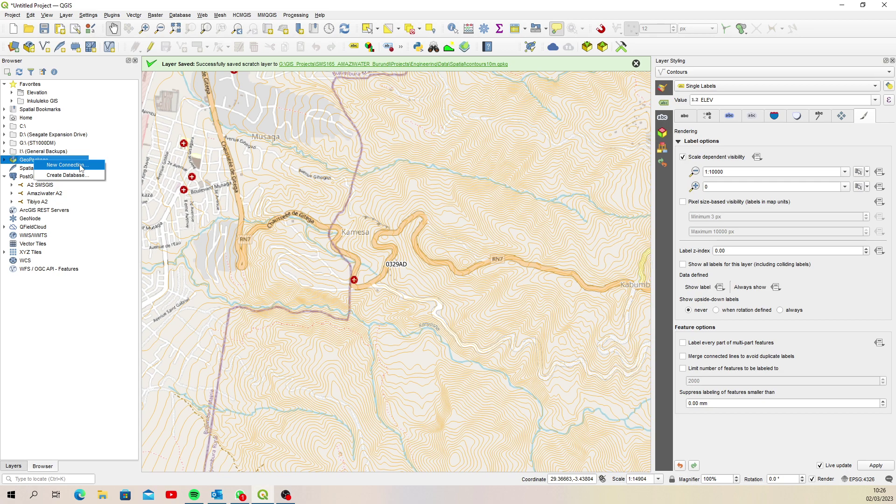
left_click(66, 165)
left_click(231, 88)
left_click(536, 309)
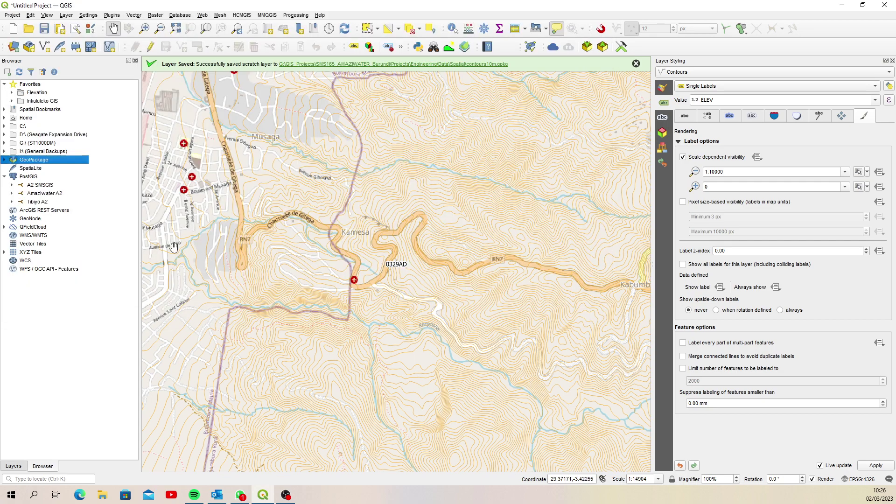
left_click(5, 160)
left_click(12, 168)
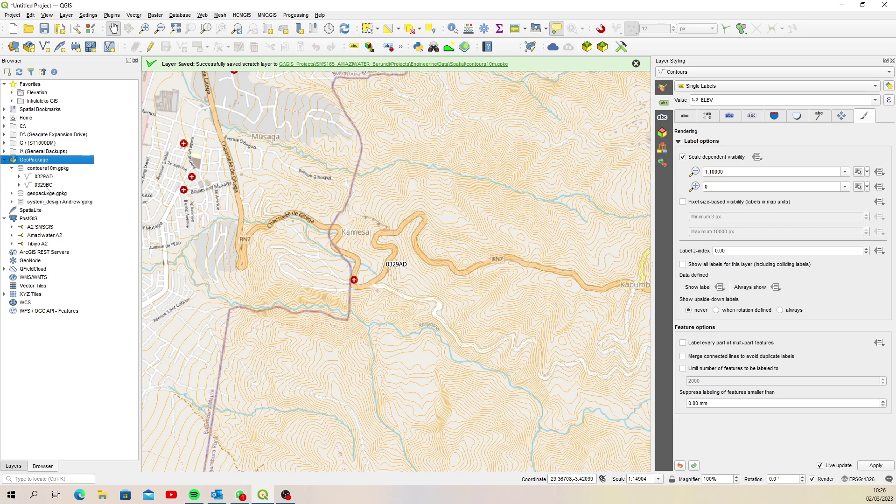
- Zoom out, centre the contour tiles, then zoom in on the straight orange line over the lake
scroll(314, 320, "down", 1)
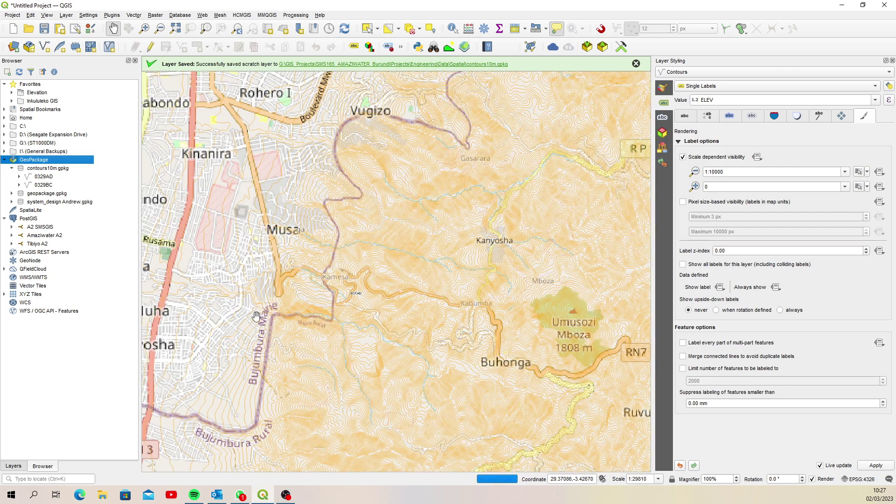
scroll(256, 316, "down", 2)
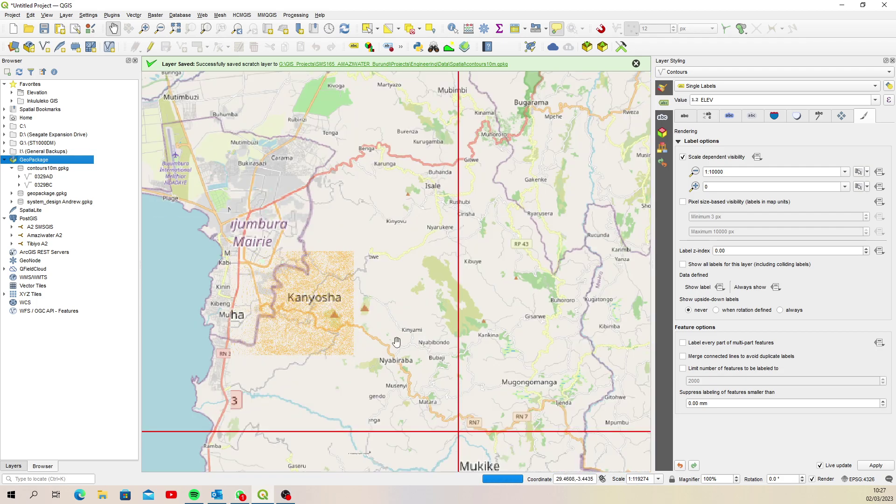
left_click_drag(263, 224, 411, 236)
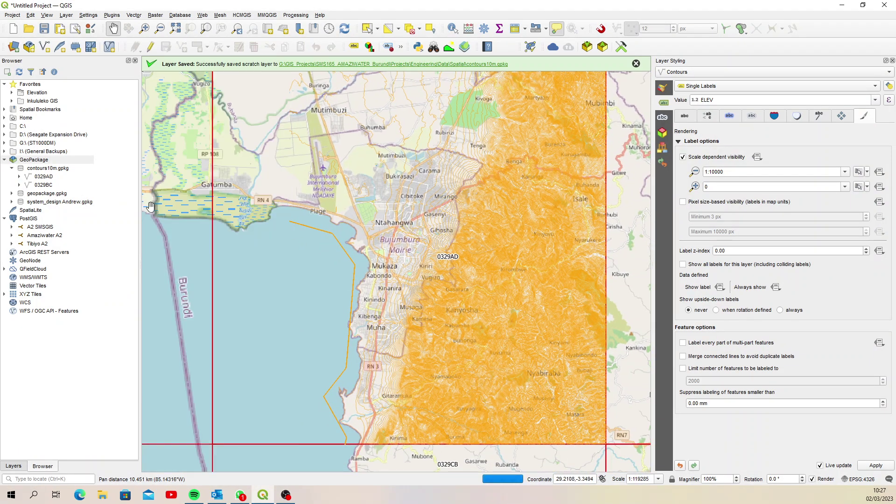
left_click_drag(149, 207, 148, 221)
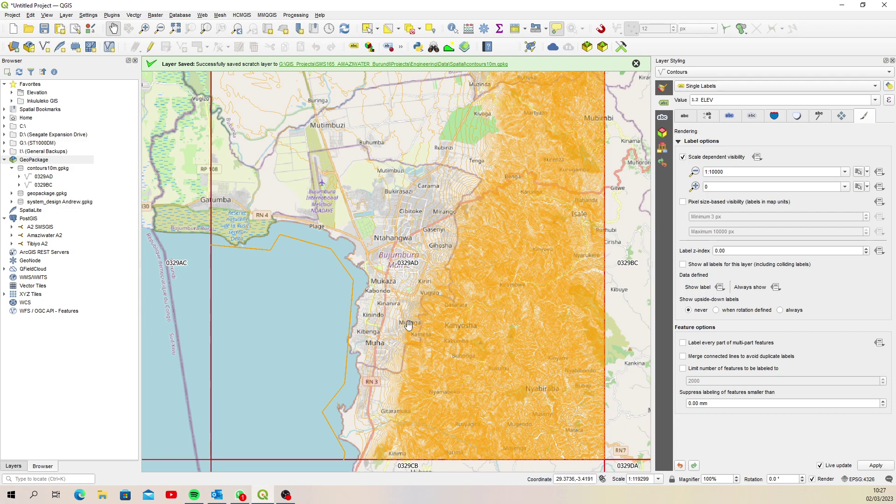
scroll(349, 306, "up", 4)
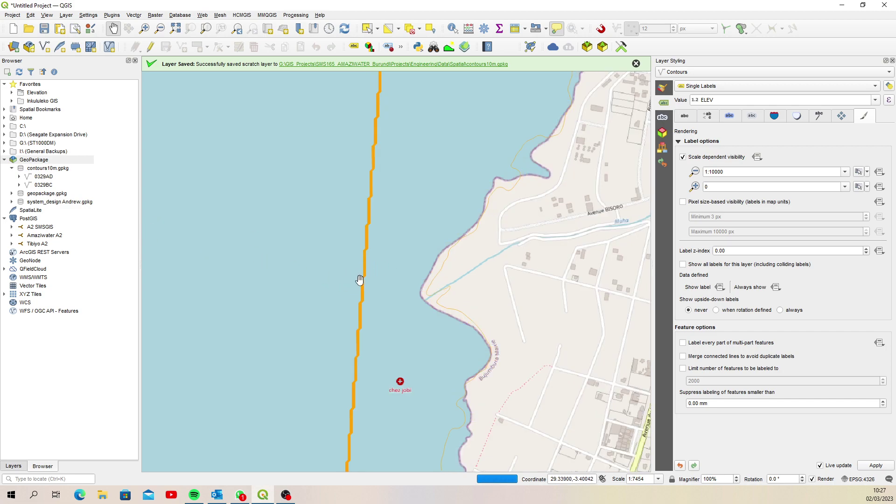
scroll(366, 281, "up", 5)
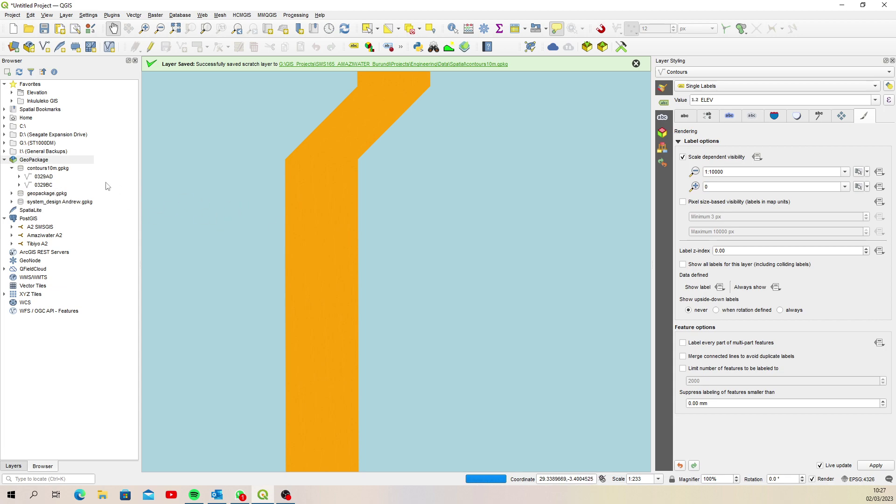
- Select and delete the 1075 stray straight edge lines from Contours, saving the edits
left_click(11, 466)
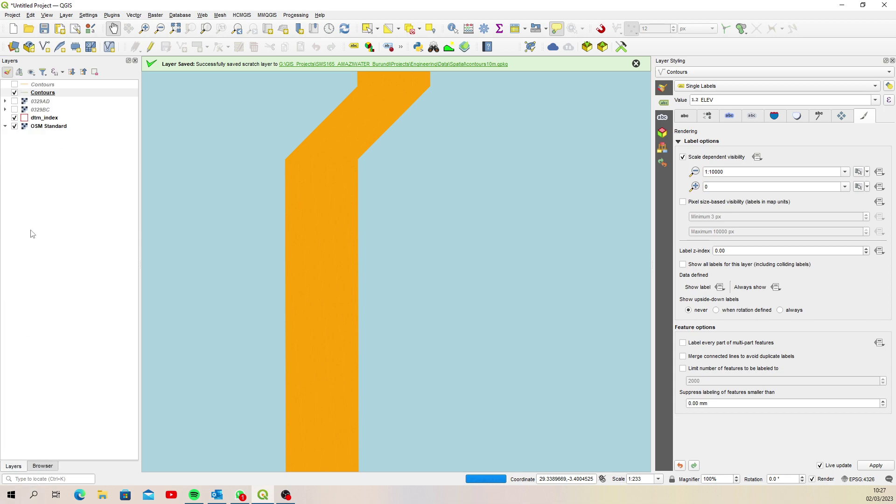
left_click(149, 48)
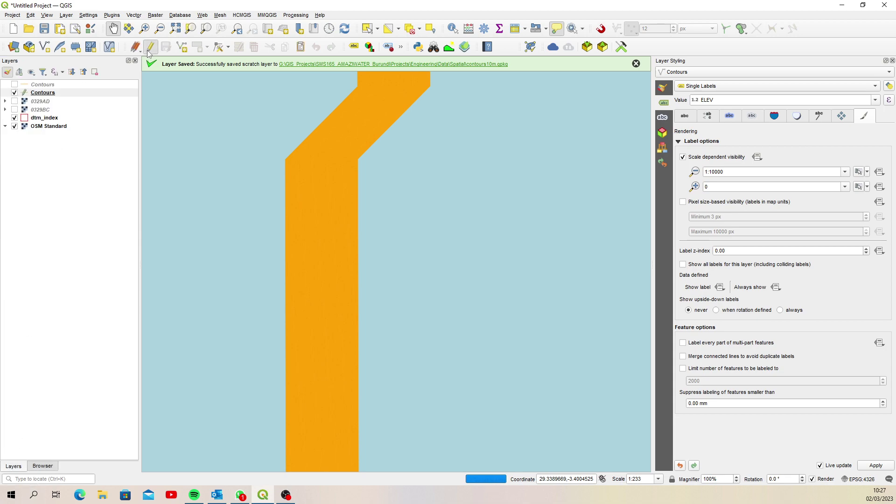
left_click(367, 28)
left_click_drag(410, 201, 209, 226)
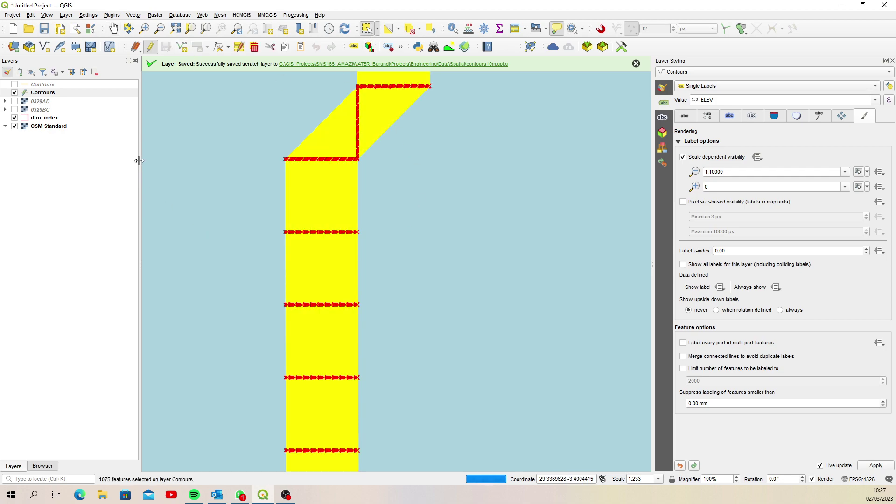
left_click(189, 29)
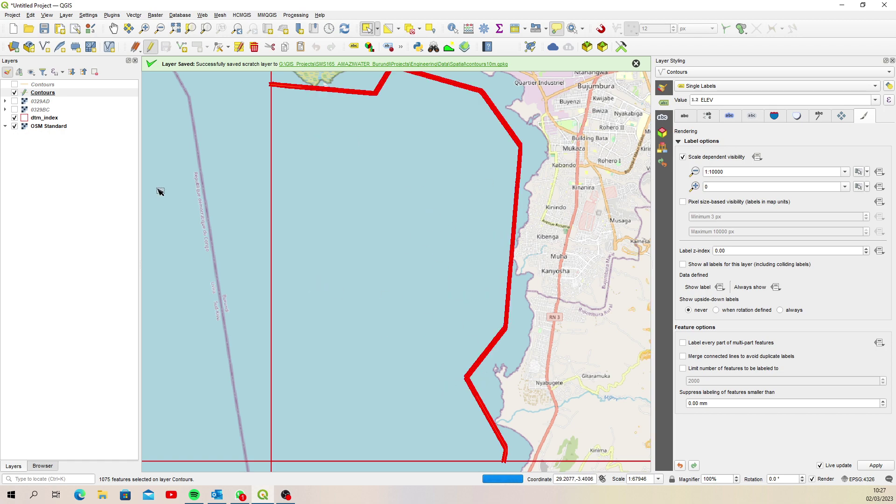
left_click(254, 48)
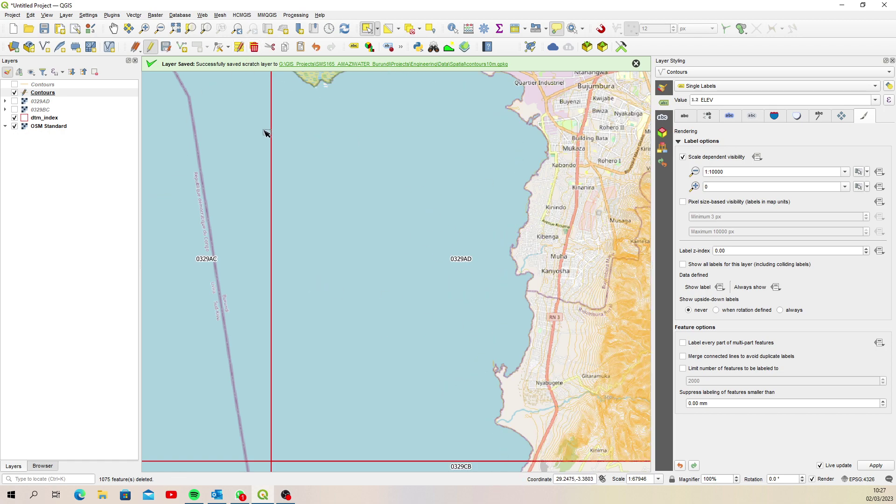
left_click(150, 47)
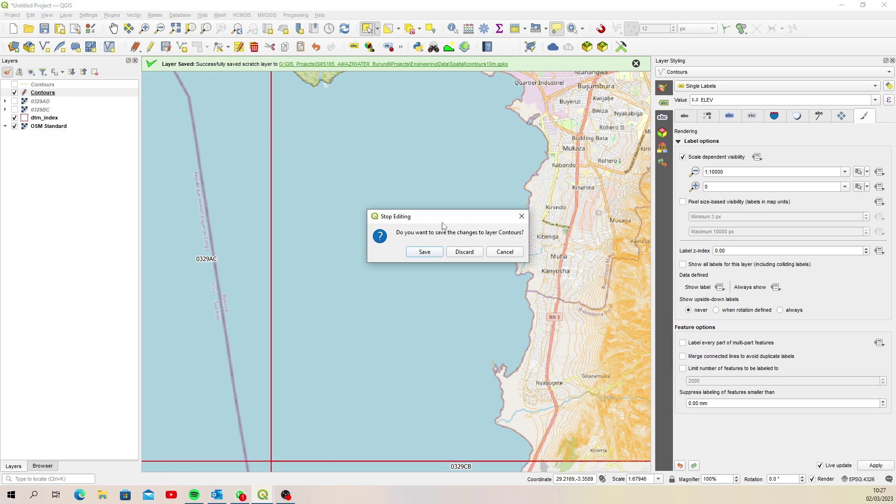
left_click(420, 250)
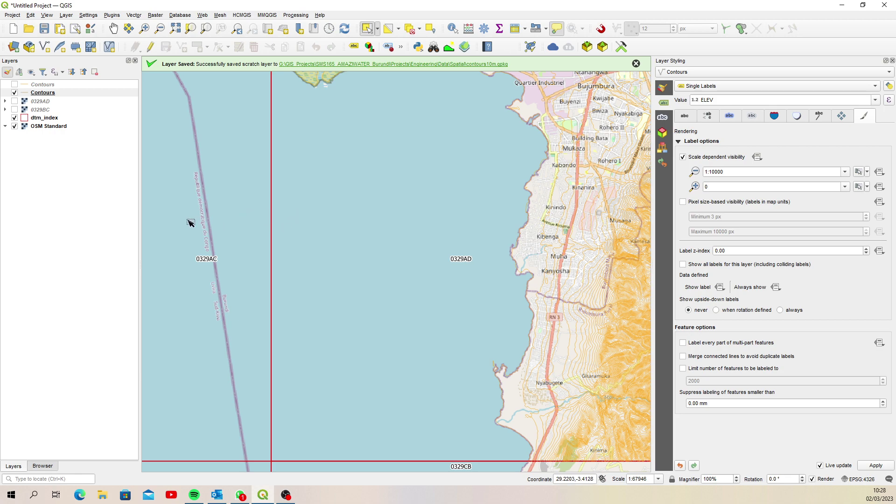
- Zoom to the full extent of the cleaned Contours layer
left_click(46, 95)
right_click(48, 97)
left_click(75, 102)
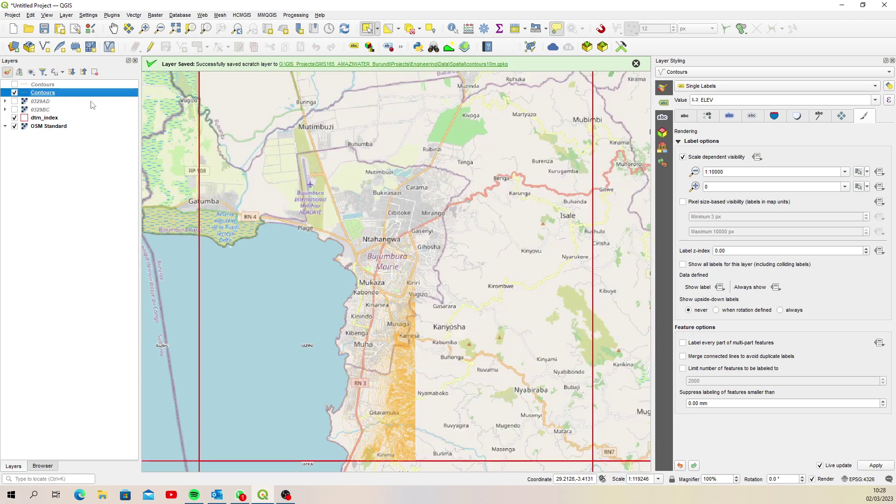